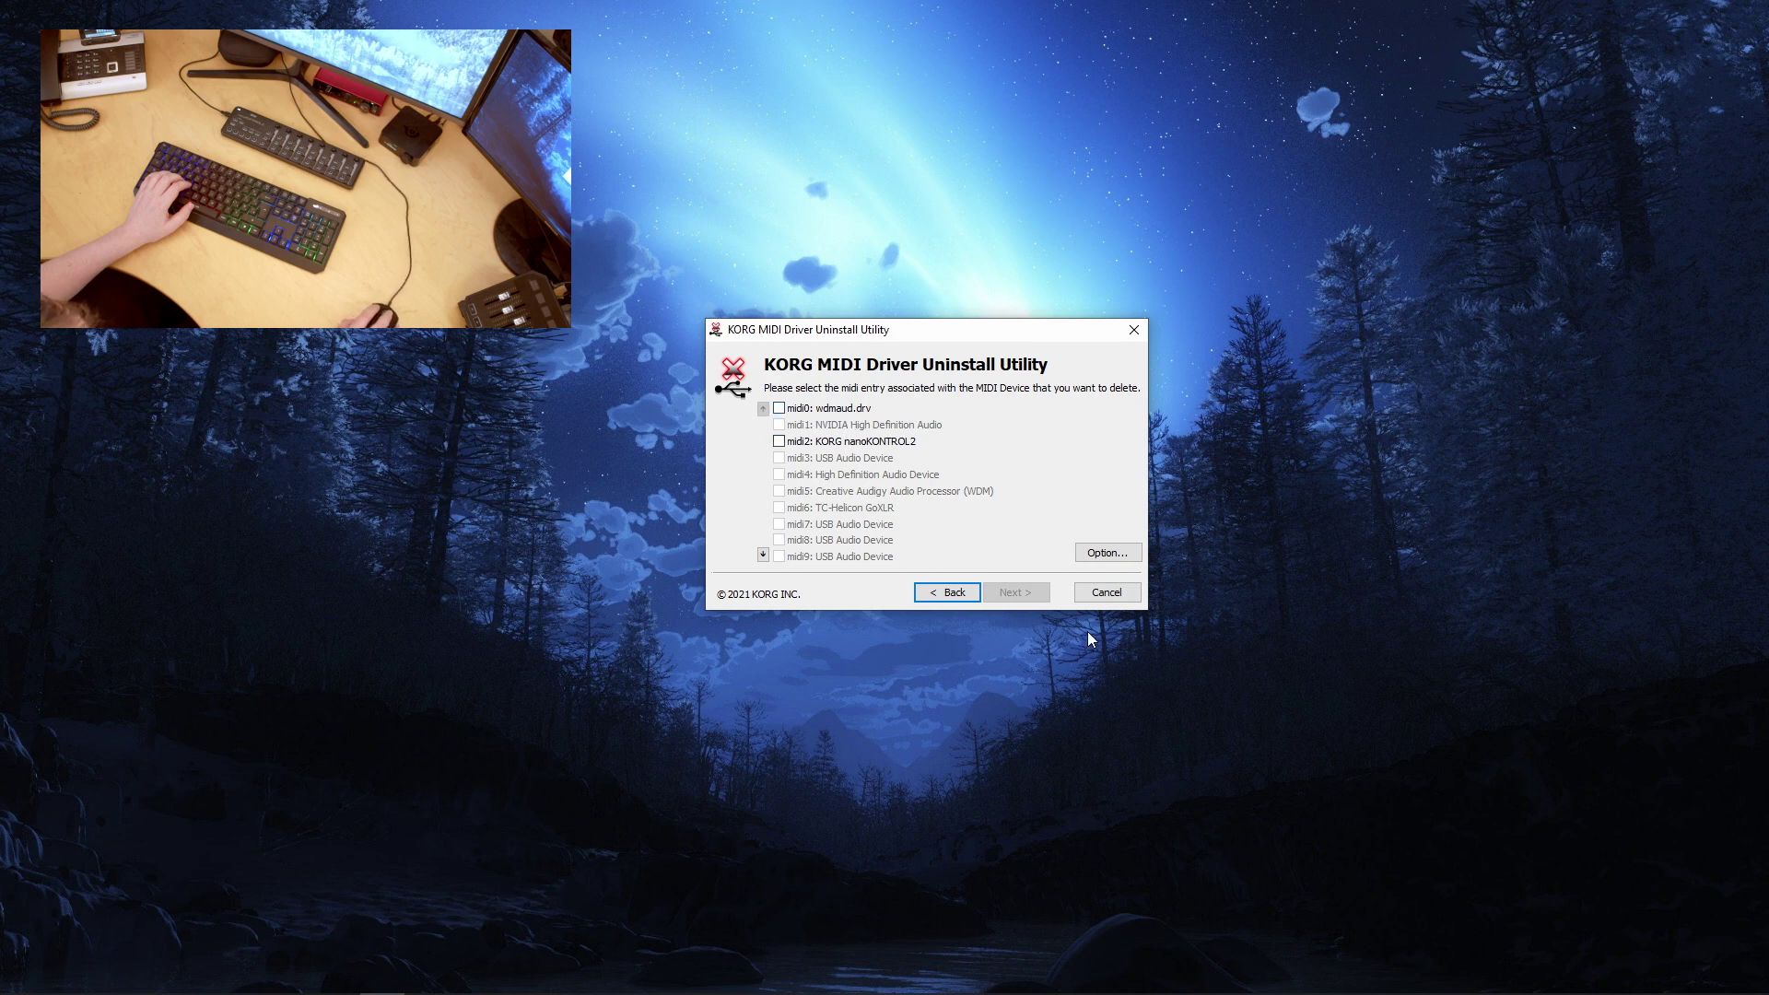
Step: Cancel the KORG MIDI Driver Uninstall Utility, switch to Chrome and open the MIDI Mixer website through a Google search for "midi-mixer"
{"action": "left_click", "coordinate": [1107, 592]}
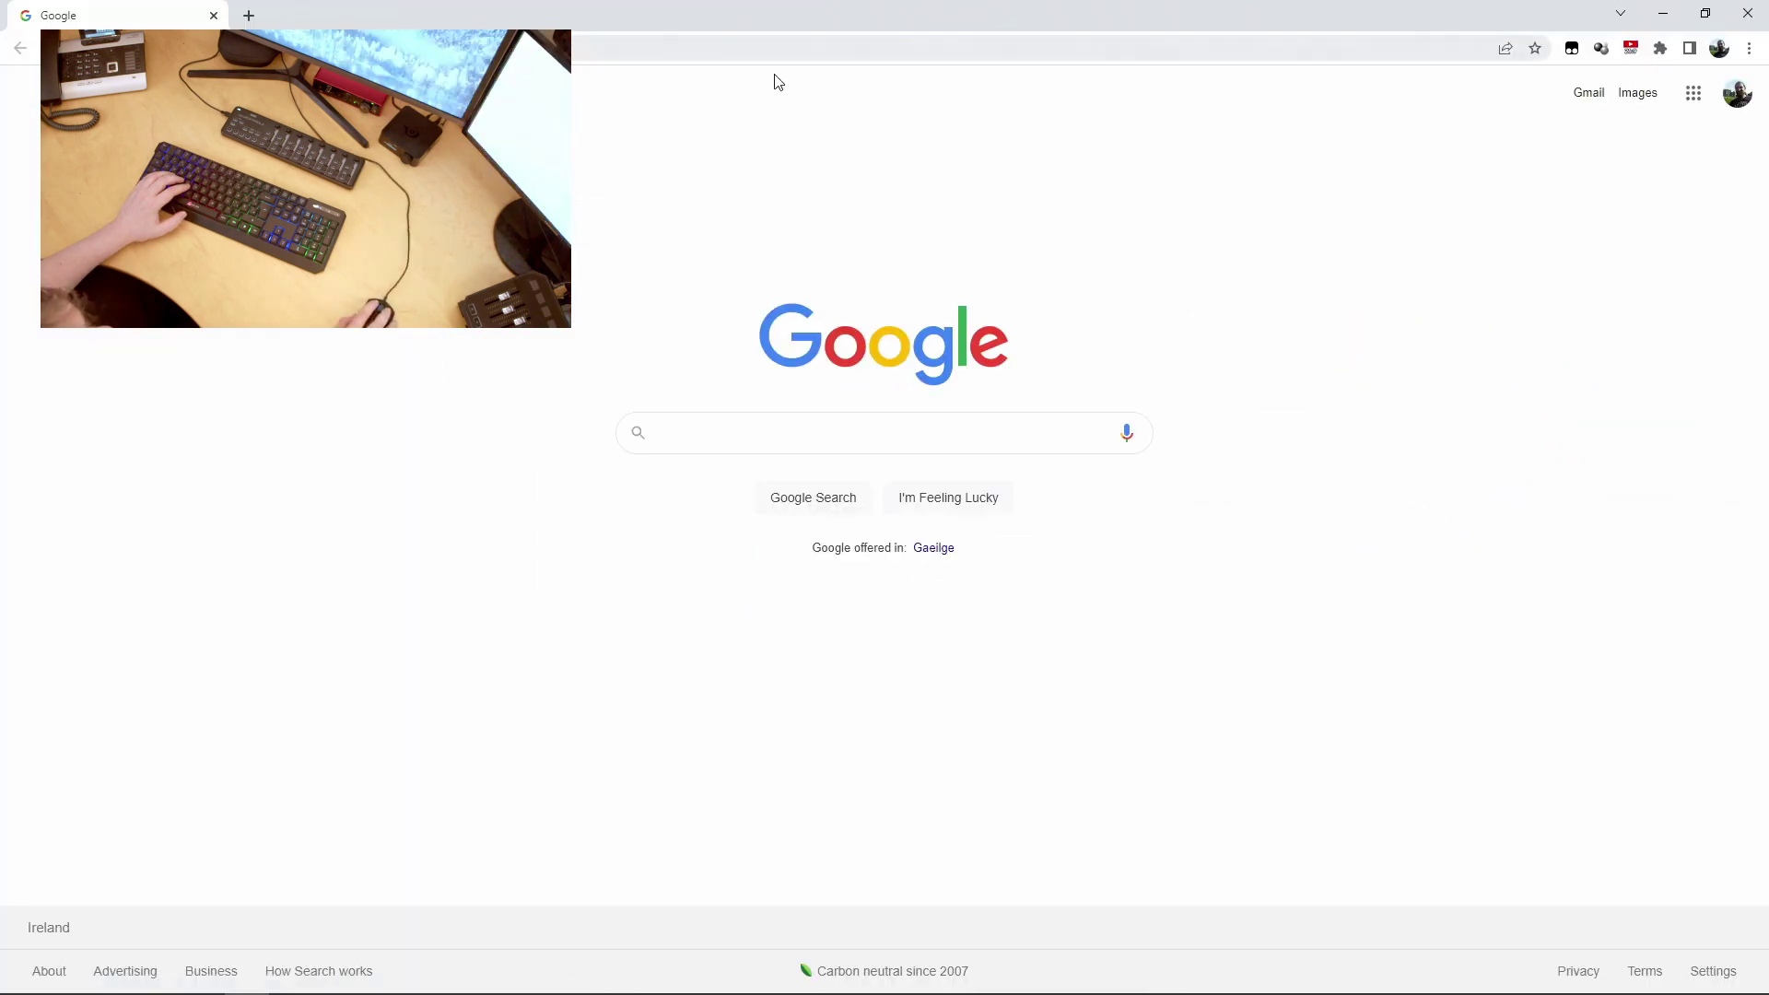
{"action": "left_click", "coordinate": [642, 52]}
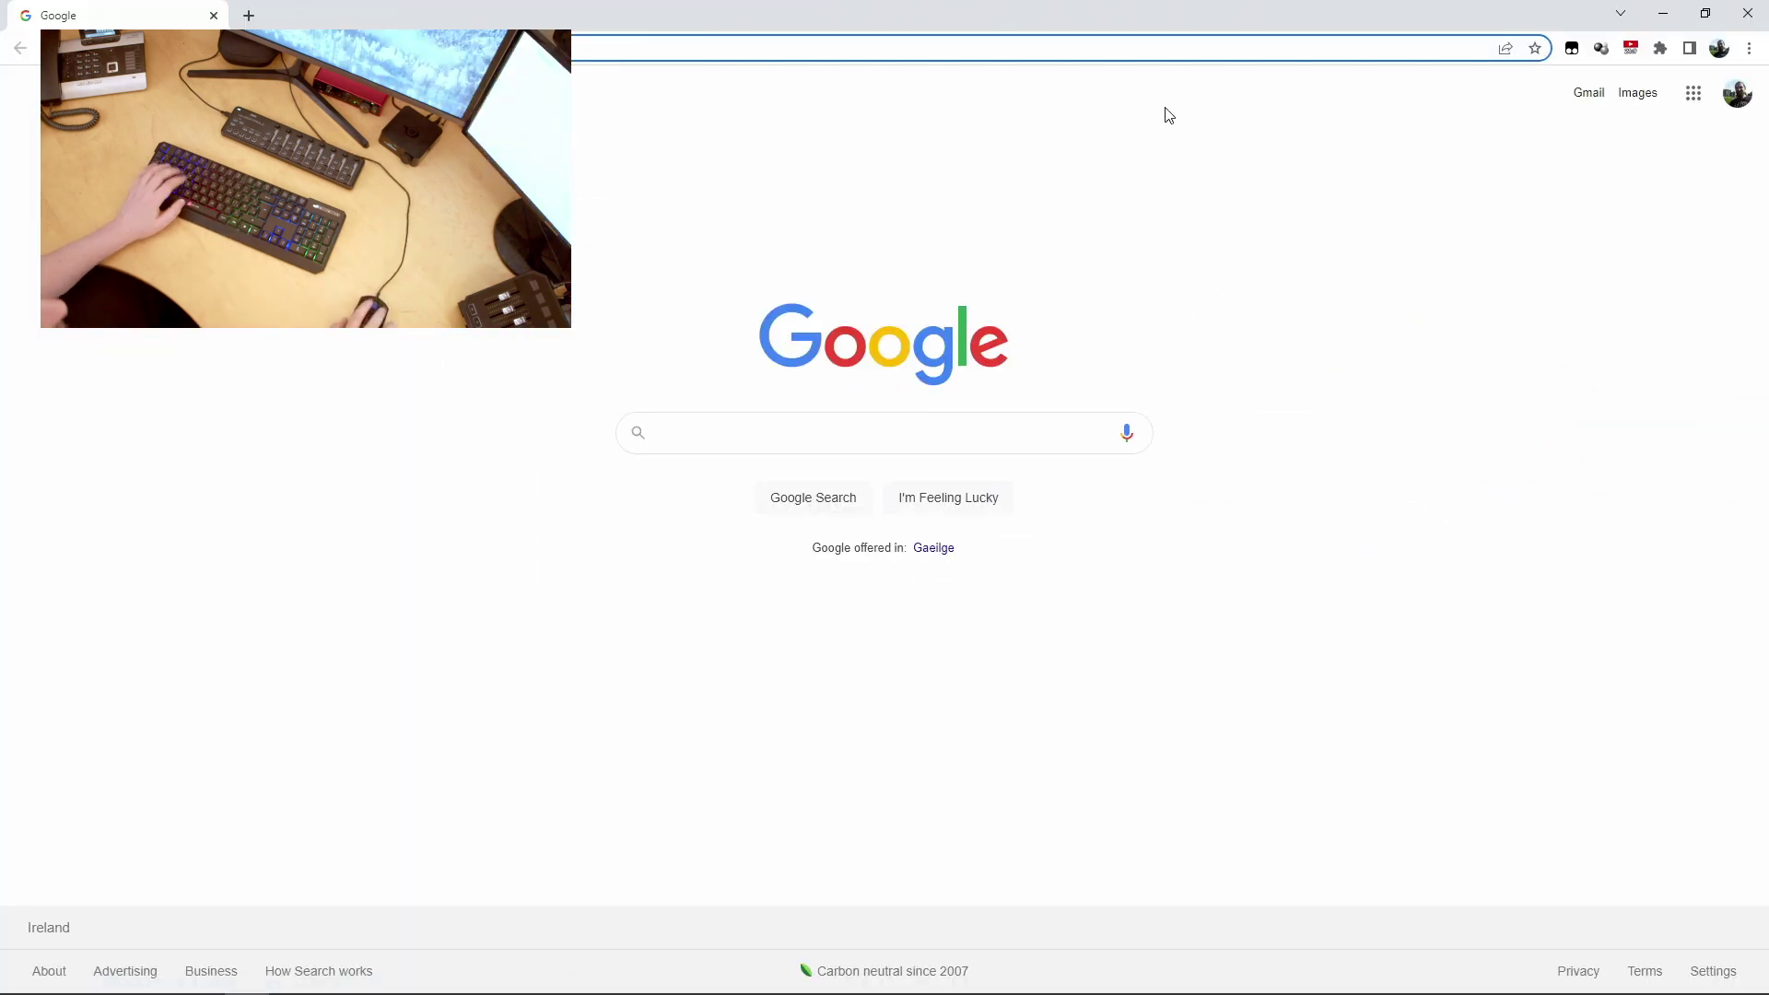
{"action": "left_click", "coordinate": [811, 444]}
{"action": "type", "text": "meios"}
{"action": "key", "text": "ctrl+a"}
{"action": "type", "text": "midi-mixer"}
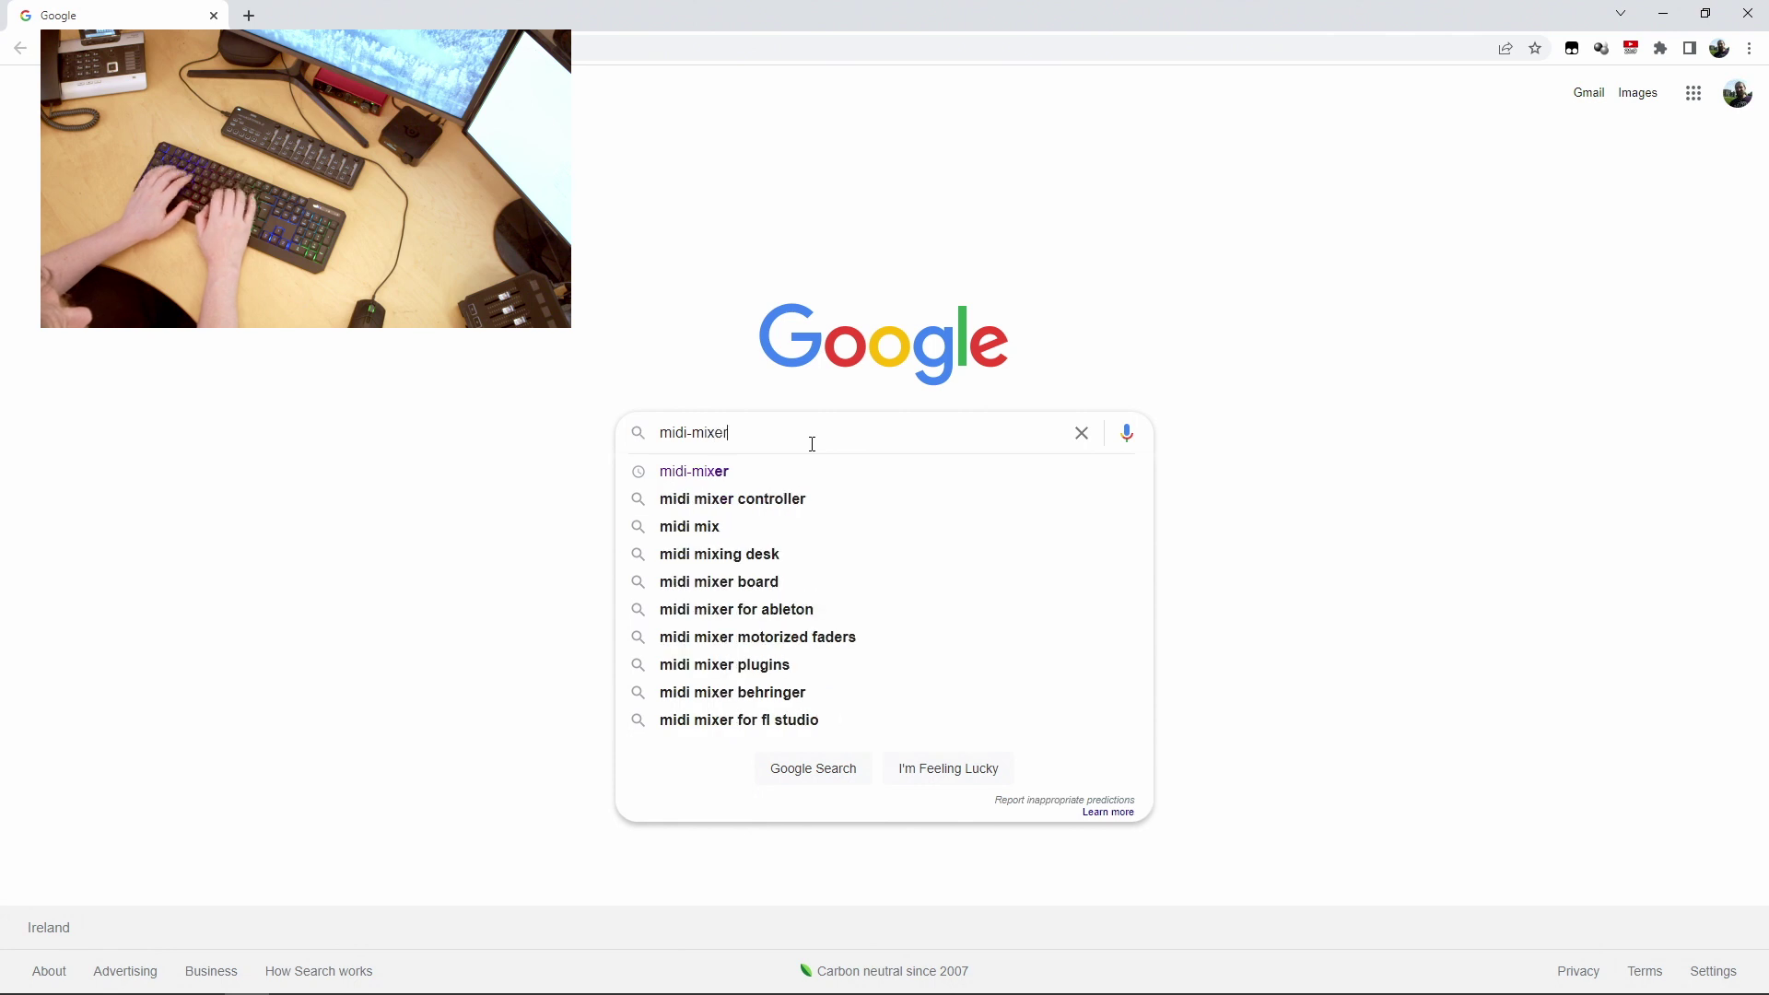
{"action": "key", "text": "Return"}
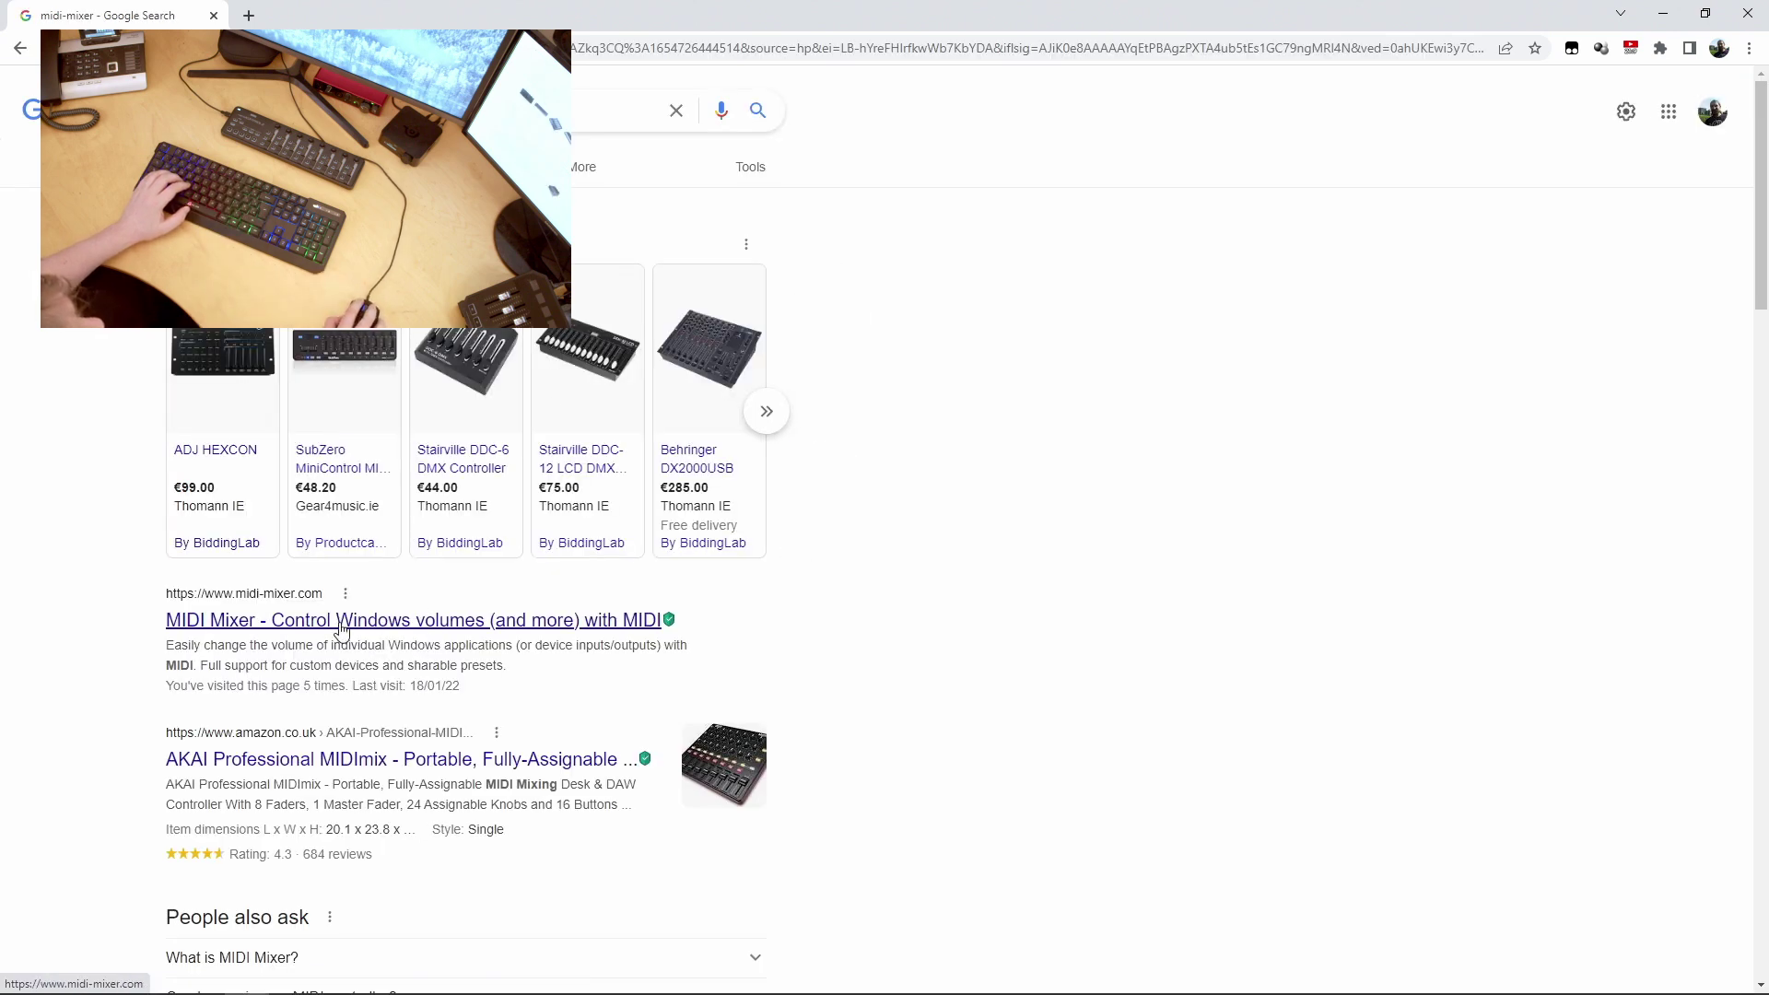
{"action": "left_click", "coordinate": [412, 630]}
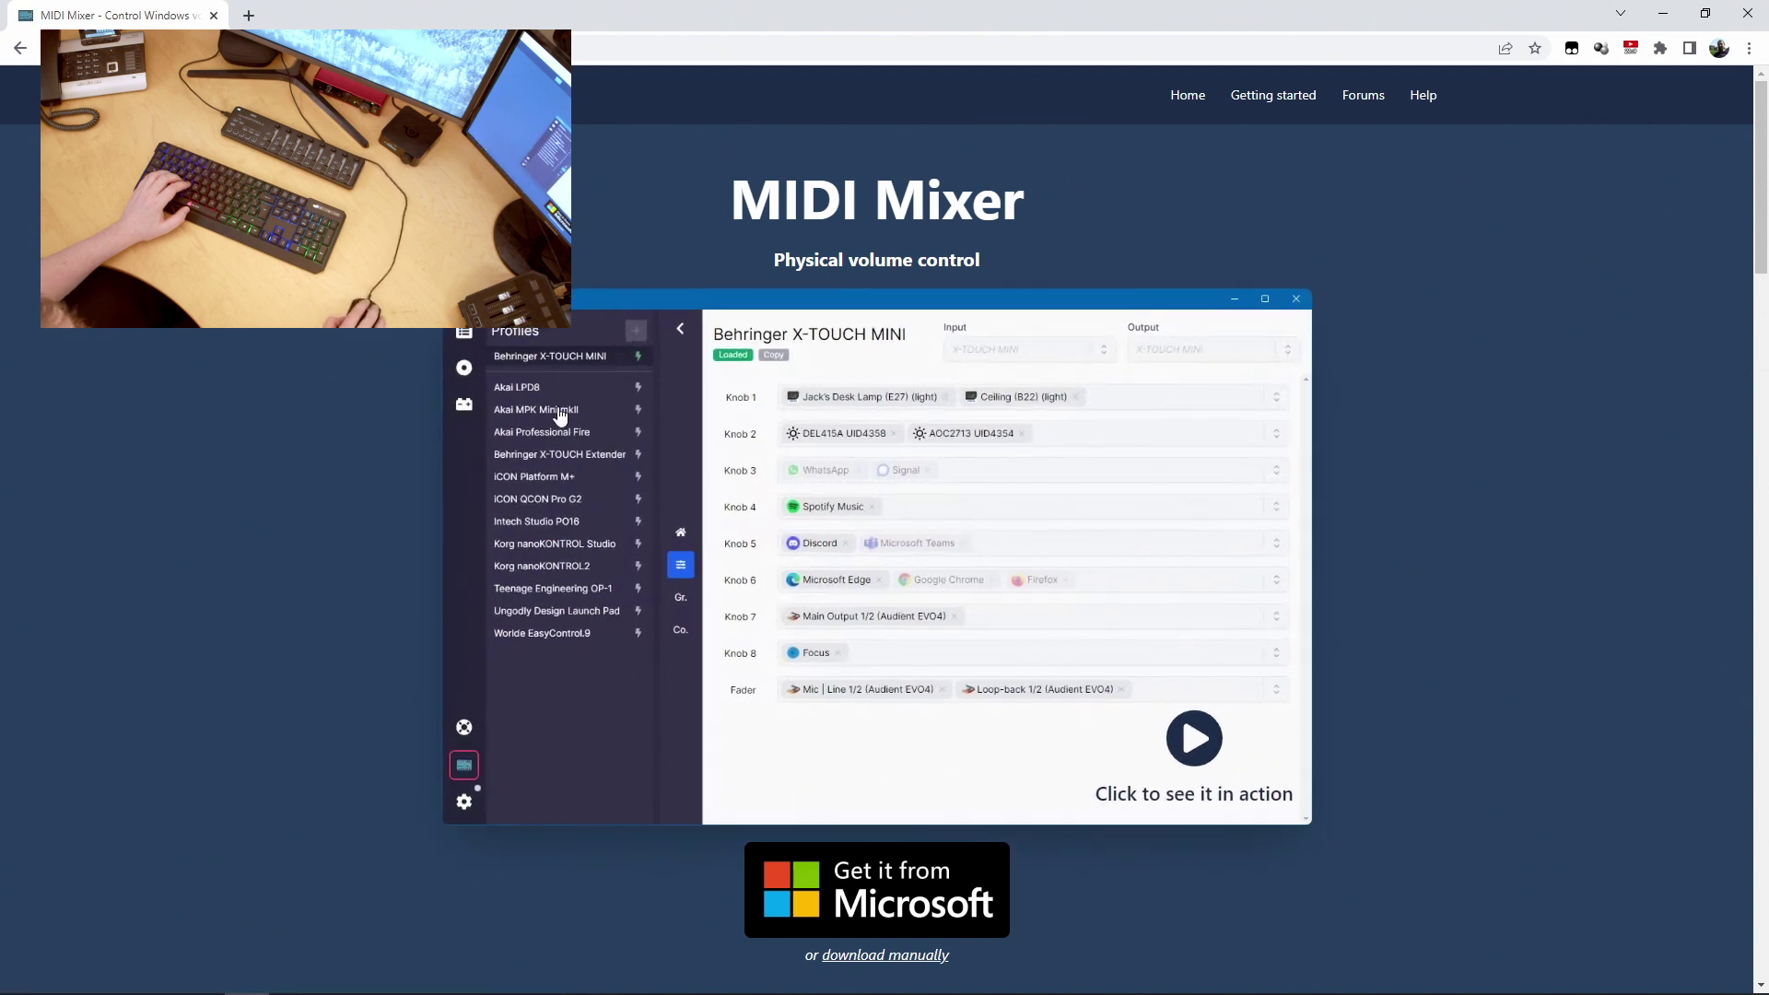
Step: Get MIDI Mixer from the Microsoft Store through the link on its website and install it
{"action": "scroll", "coordinate": [366, 328], "scroll_direction": "down", "scroll_amount": 4}
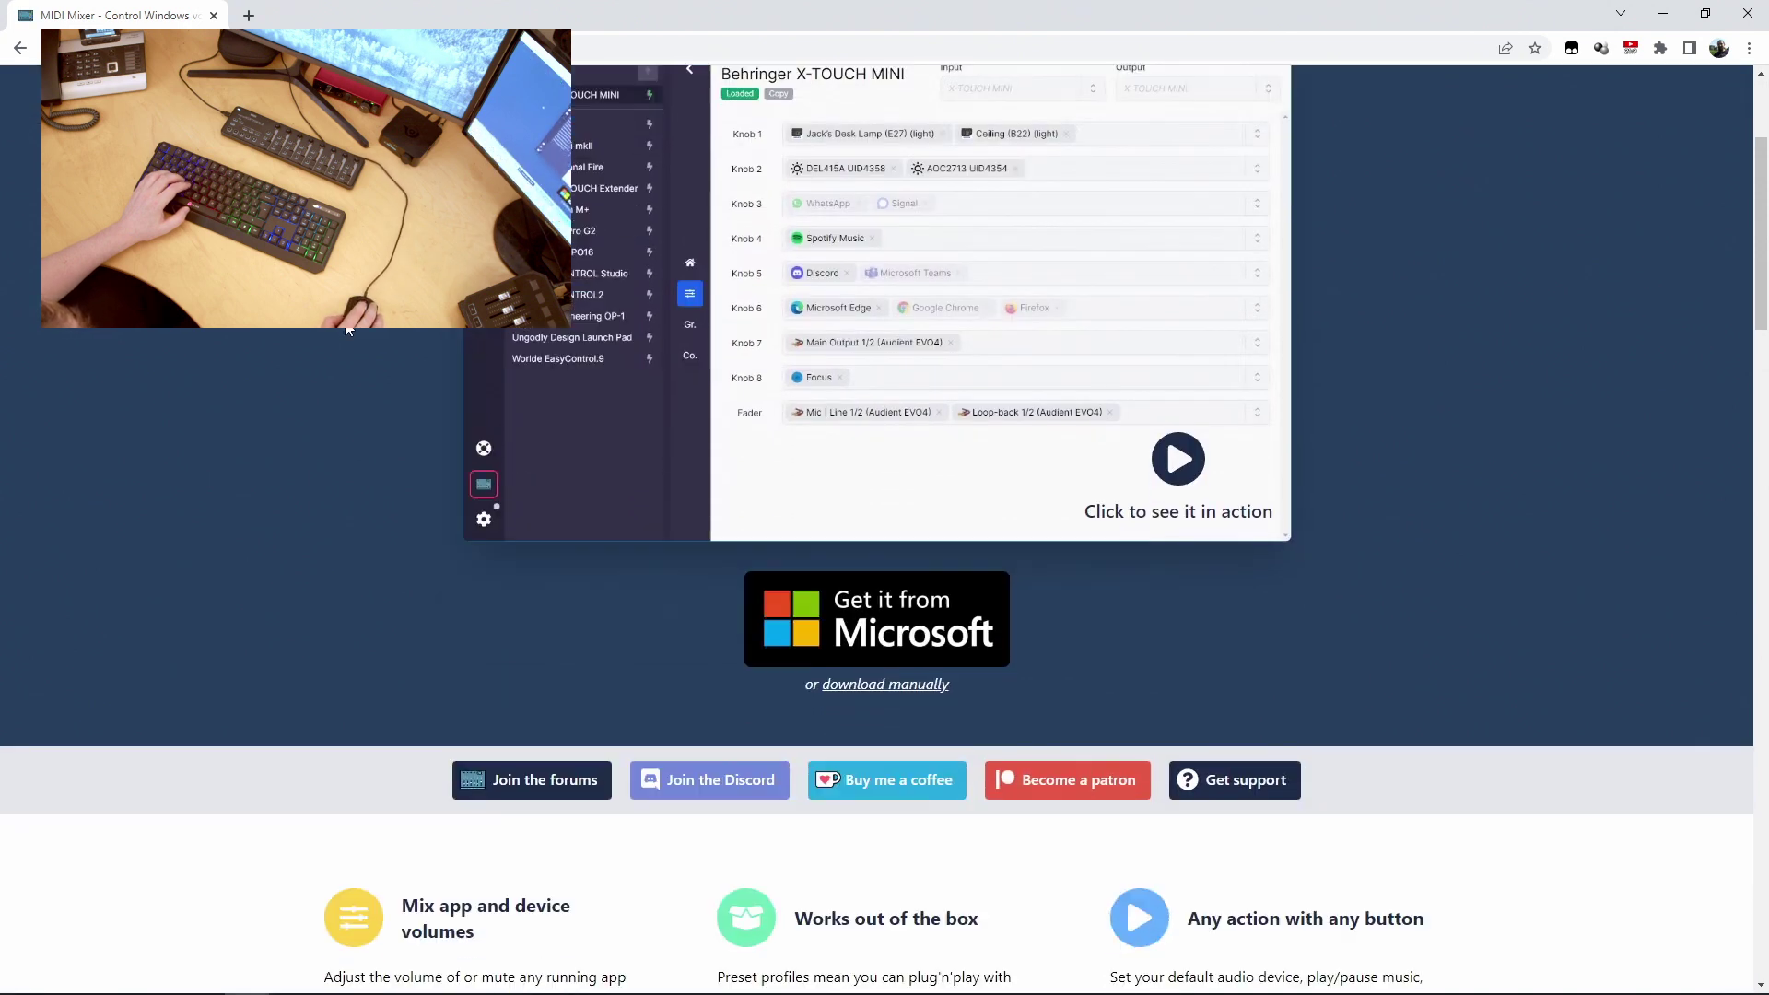
{"action": "scroll", "coordinate": [367, 328], "scroll_direction": "up", "scroll_amount": 4}
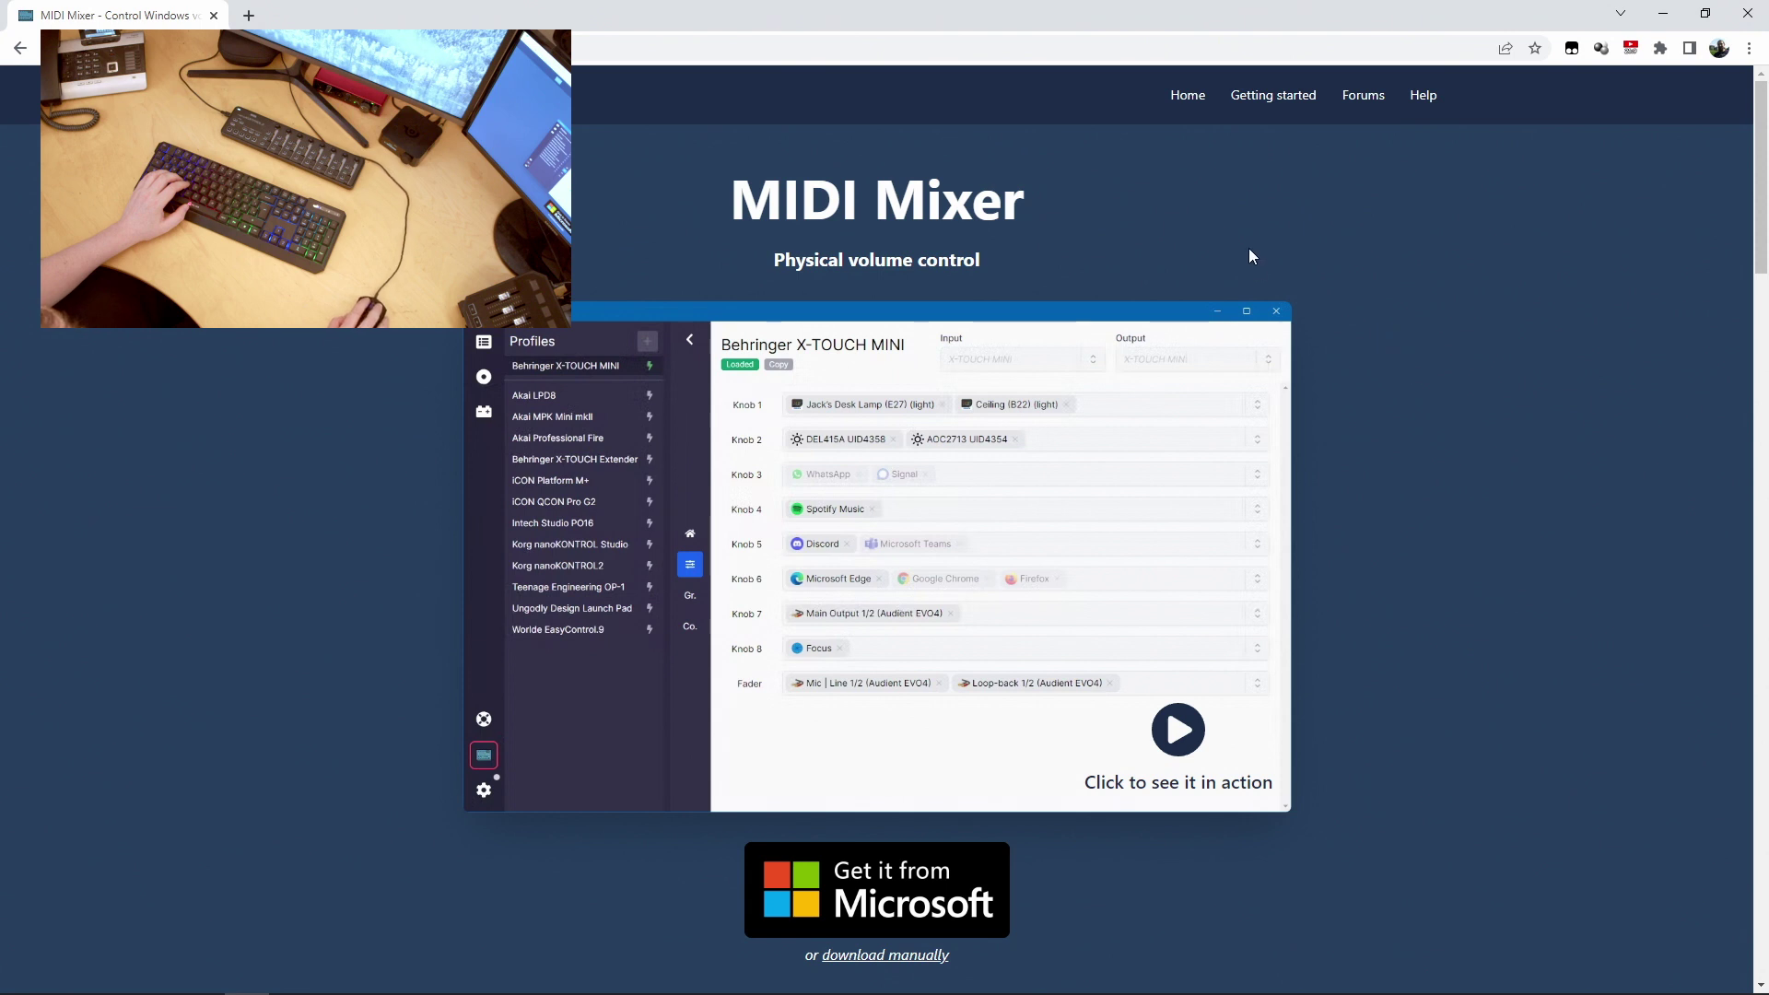
{"action": "scroll", "coordinate": [903, 545], "scroll_direction": "down", "scroll_amount": 4}
{"action": "left_click", "coordinate": [903, 546]}
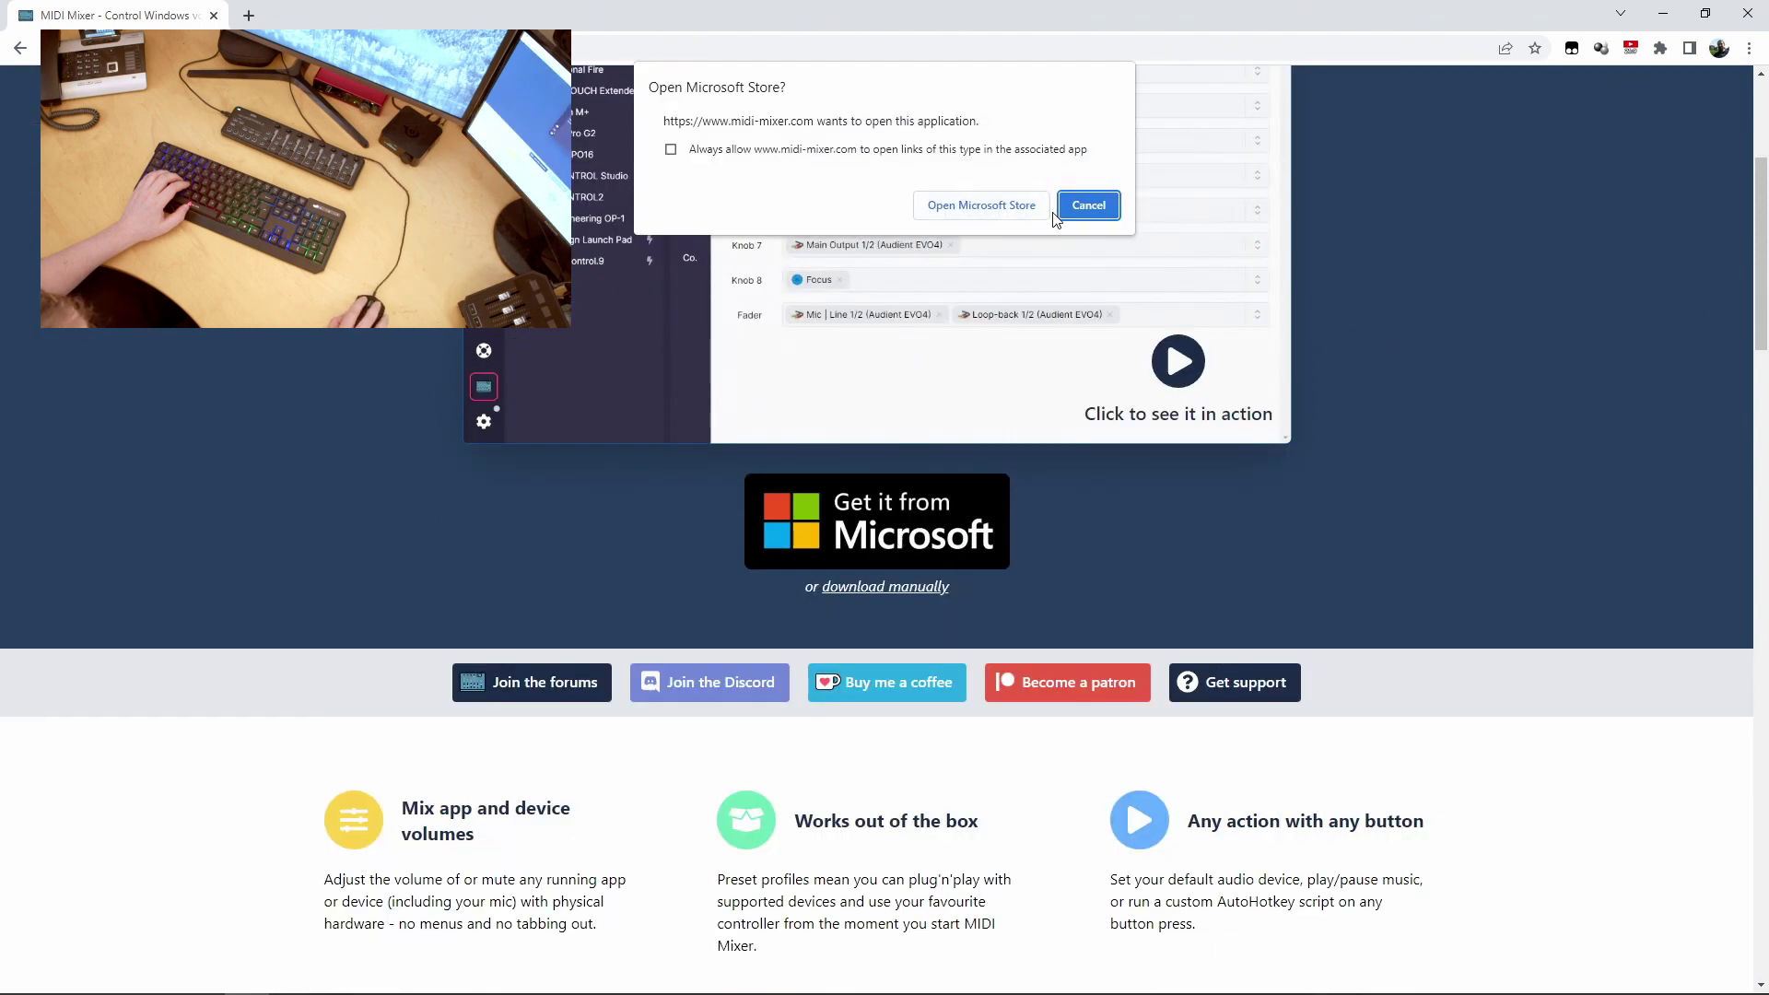
{"action": "left_click", "coordinate": [981, 210]}
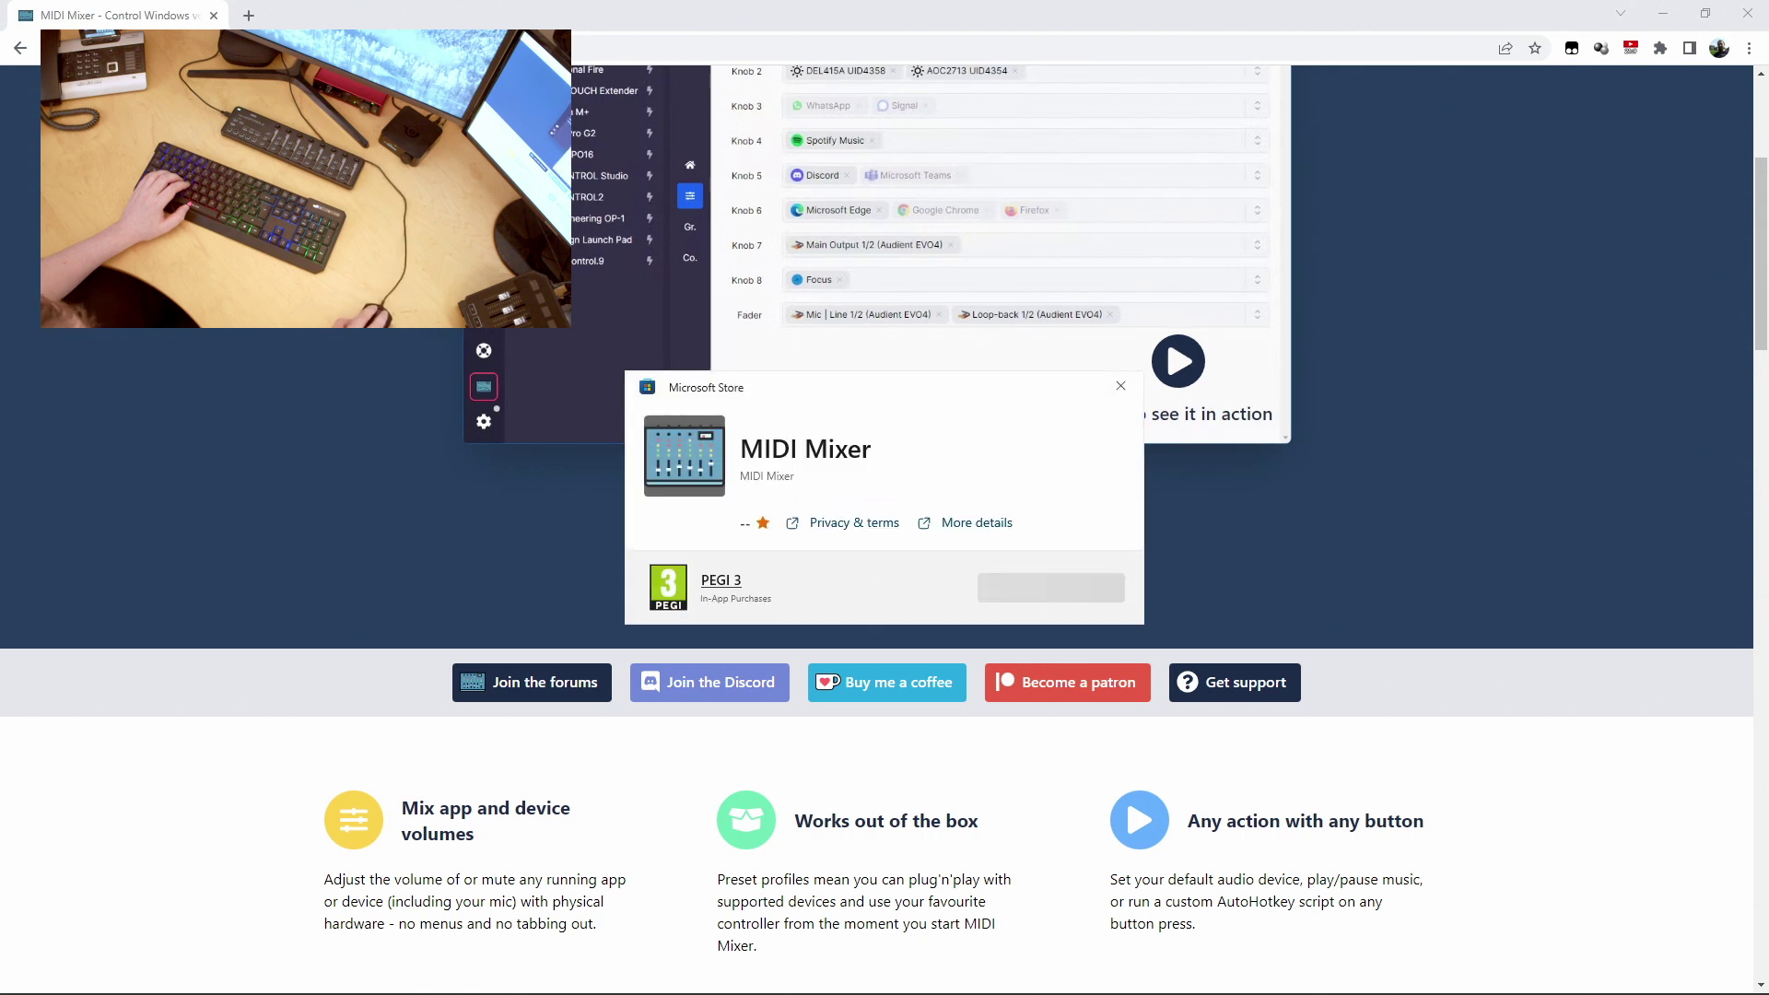
{"action": "left_click", "coordinate": [1056, 584]}
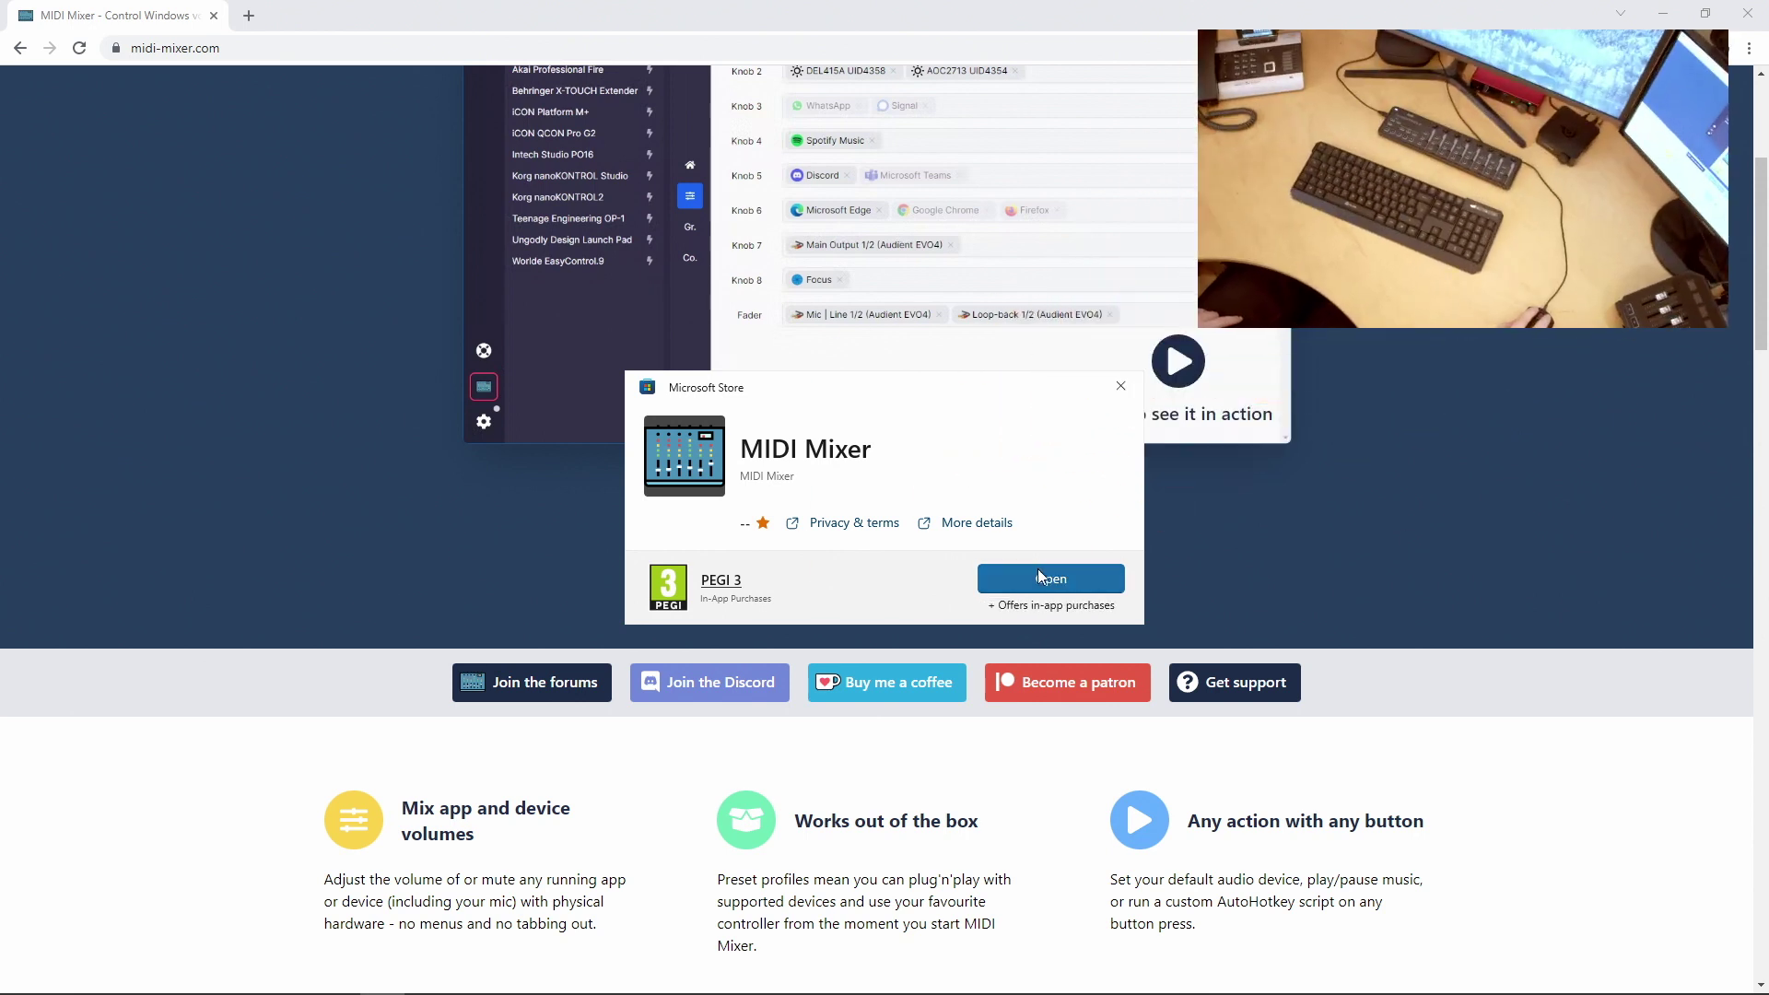
Step: Launch MIDI Mixer, close the browser and allow the app through the firewall on private networks as well as public ones
{"action": "left_click", "coordinate": [1041, 580]}
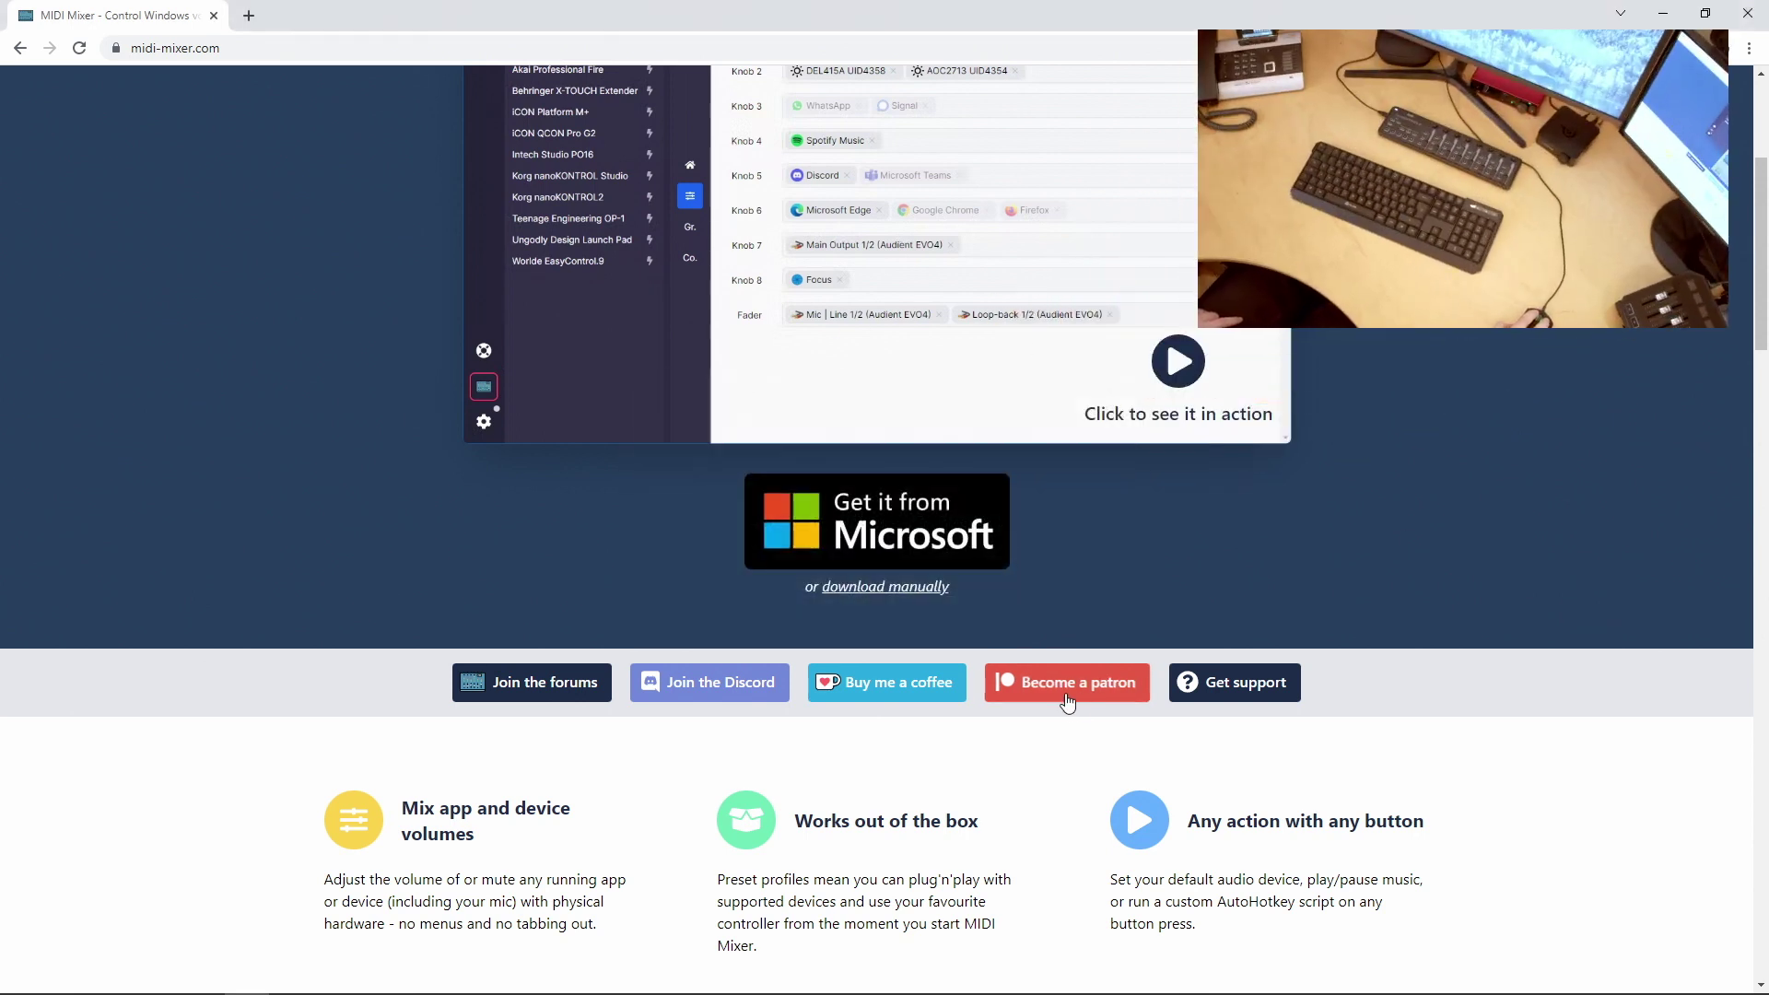
{"action": "left_click", "coordinate": [1747, 13]}
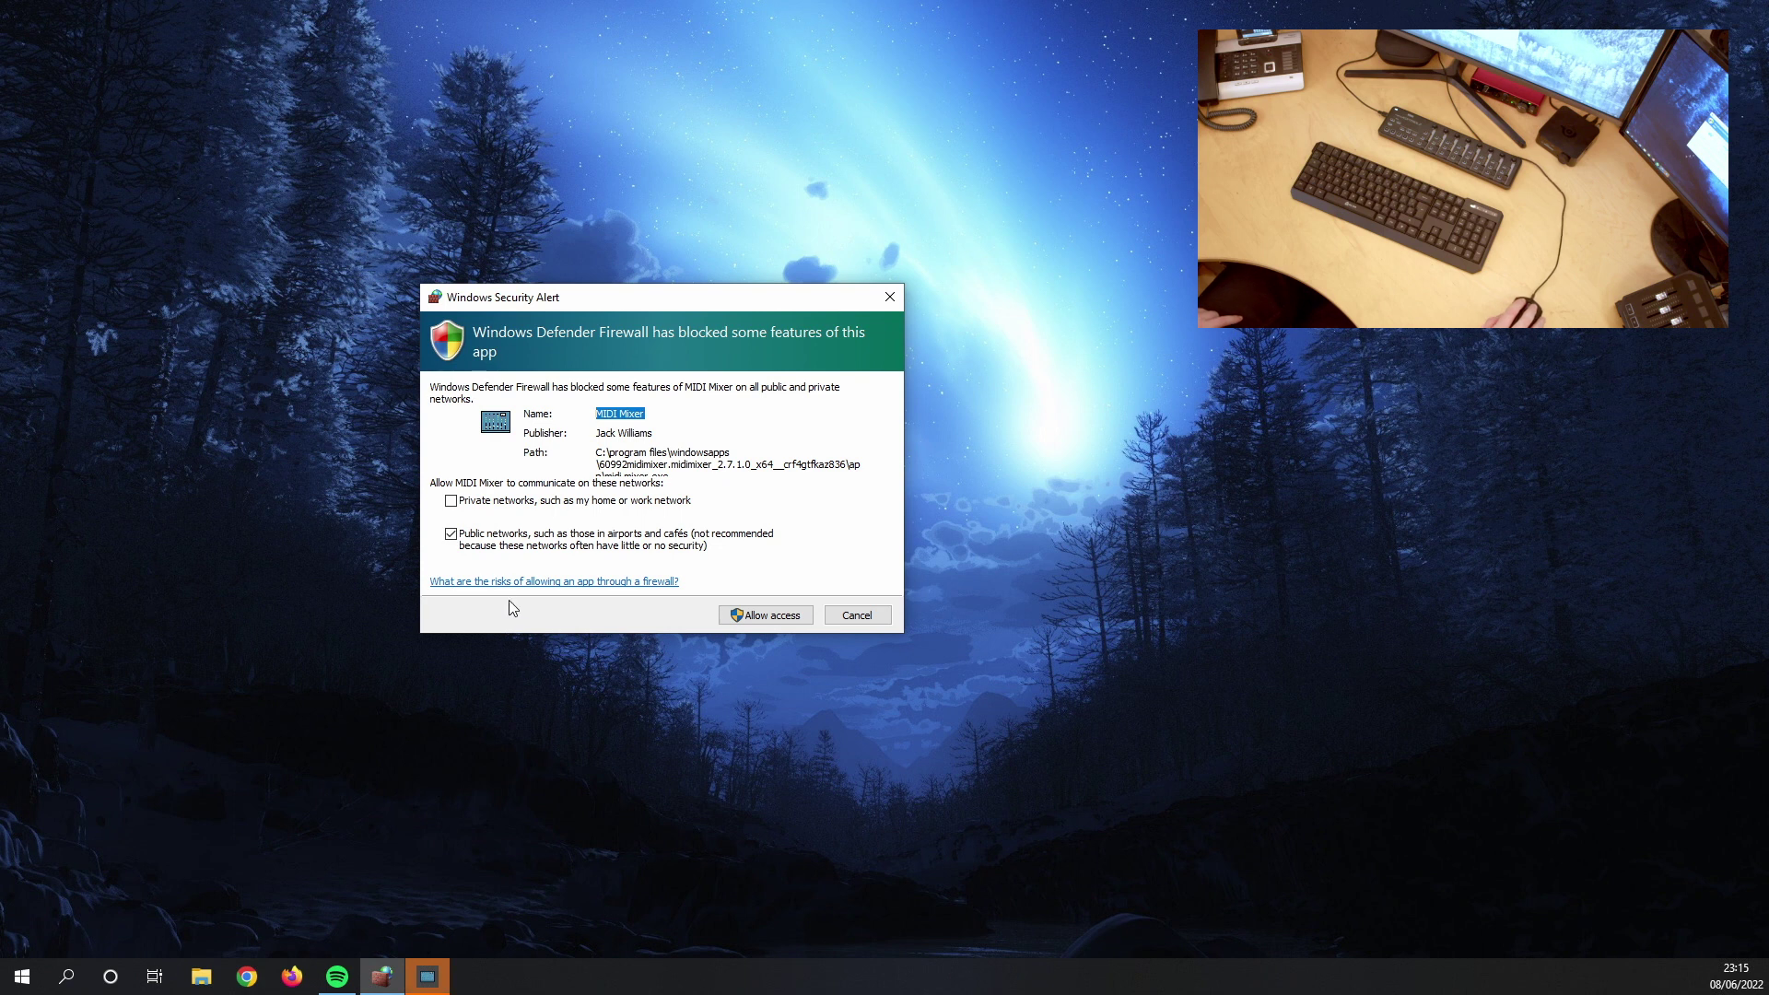
{"action": "left_click", "coordinate": [451, 500]}
{"action": "left_click", "coordinate": [779, 615]}
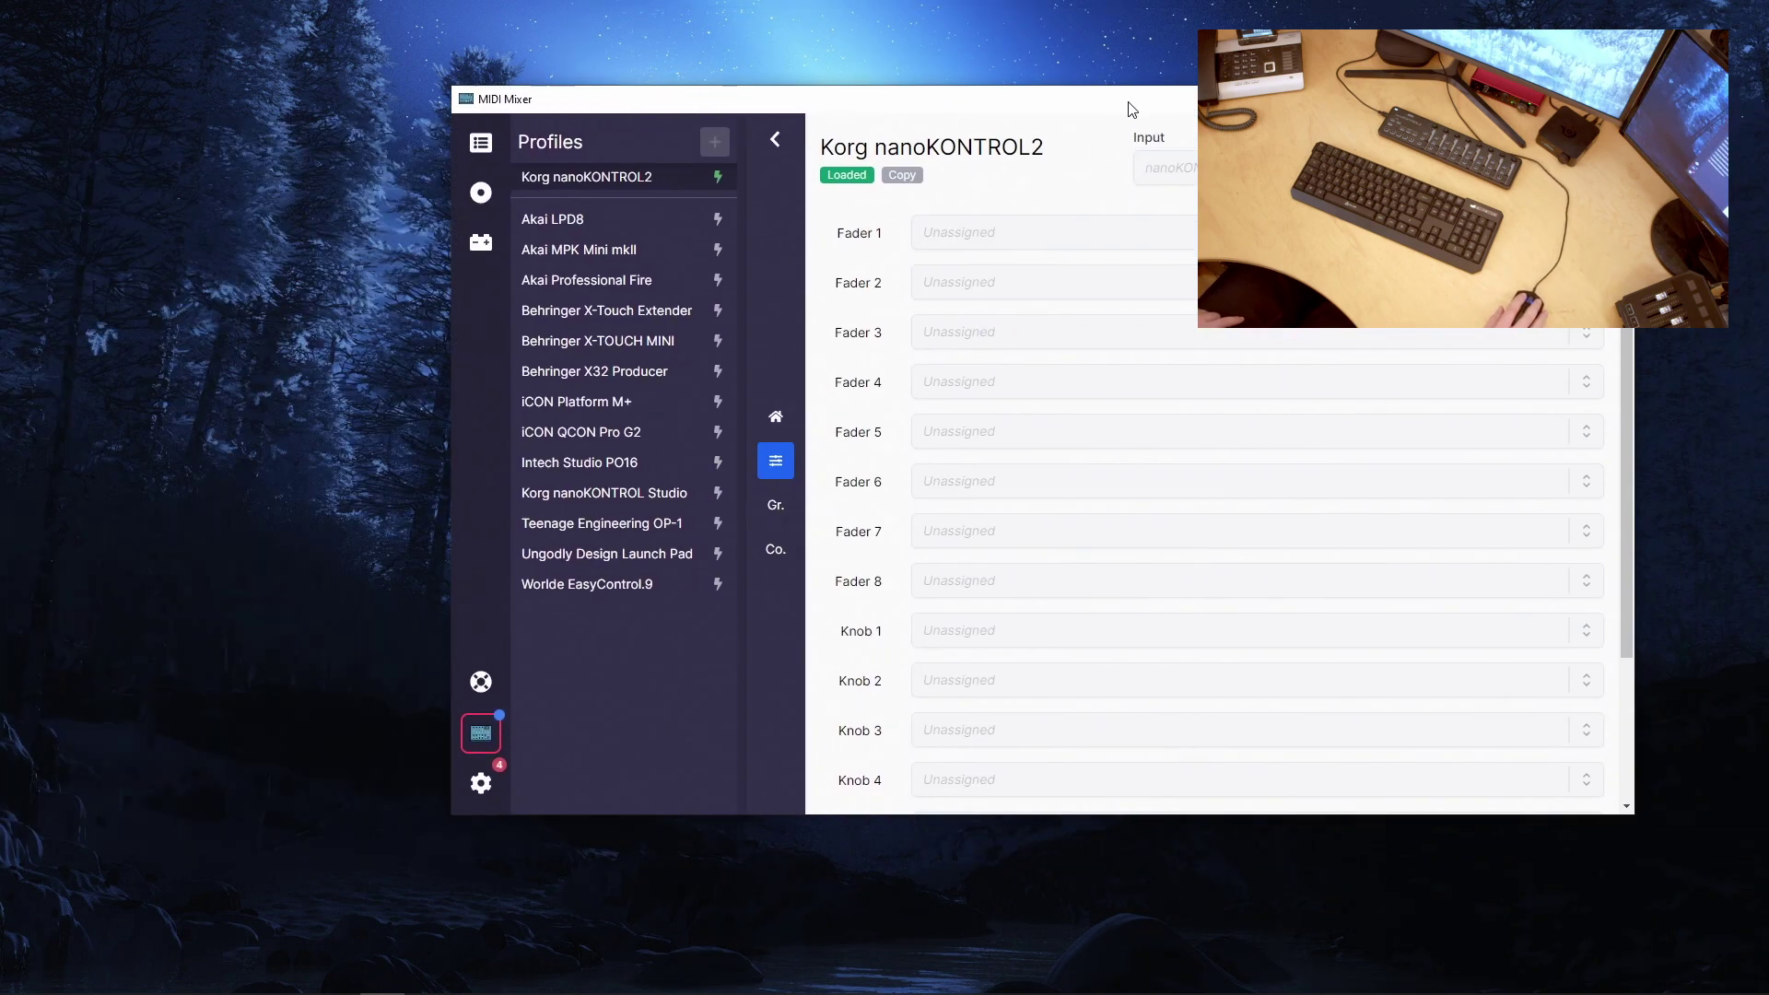
Step: Enable Start on boot and Start minimised in the MIDI Mixer general settings
{"action": "left_click_drag", "start_coordinate": [1131, 110], "coordinate": [1058, 100]}
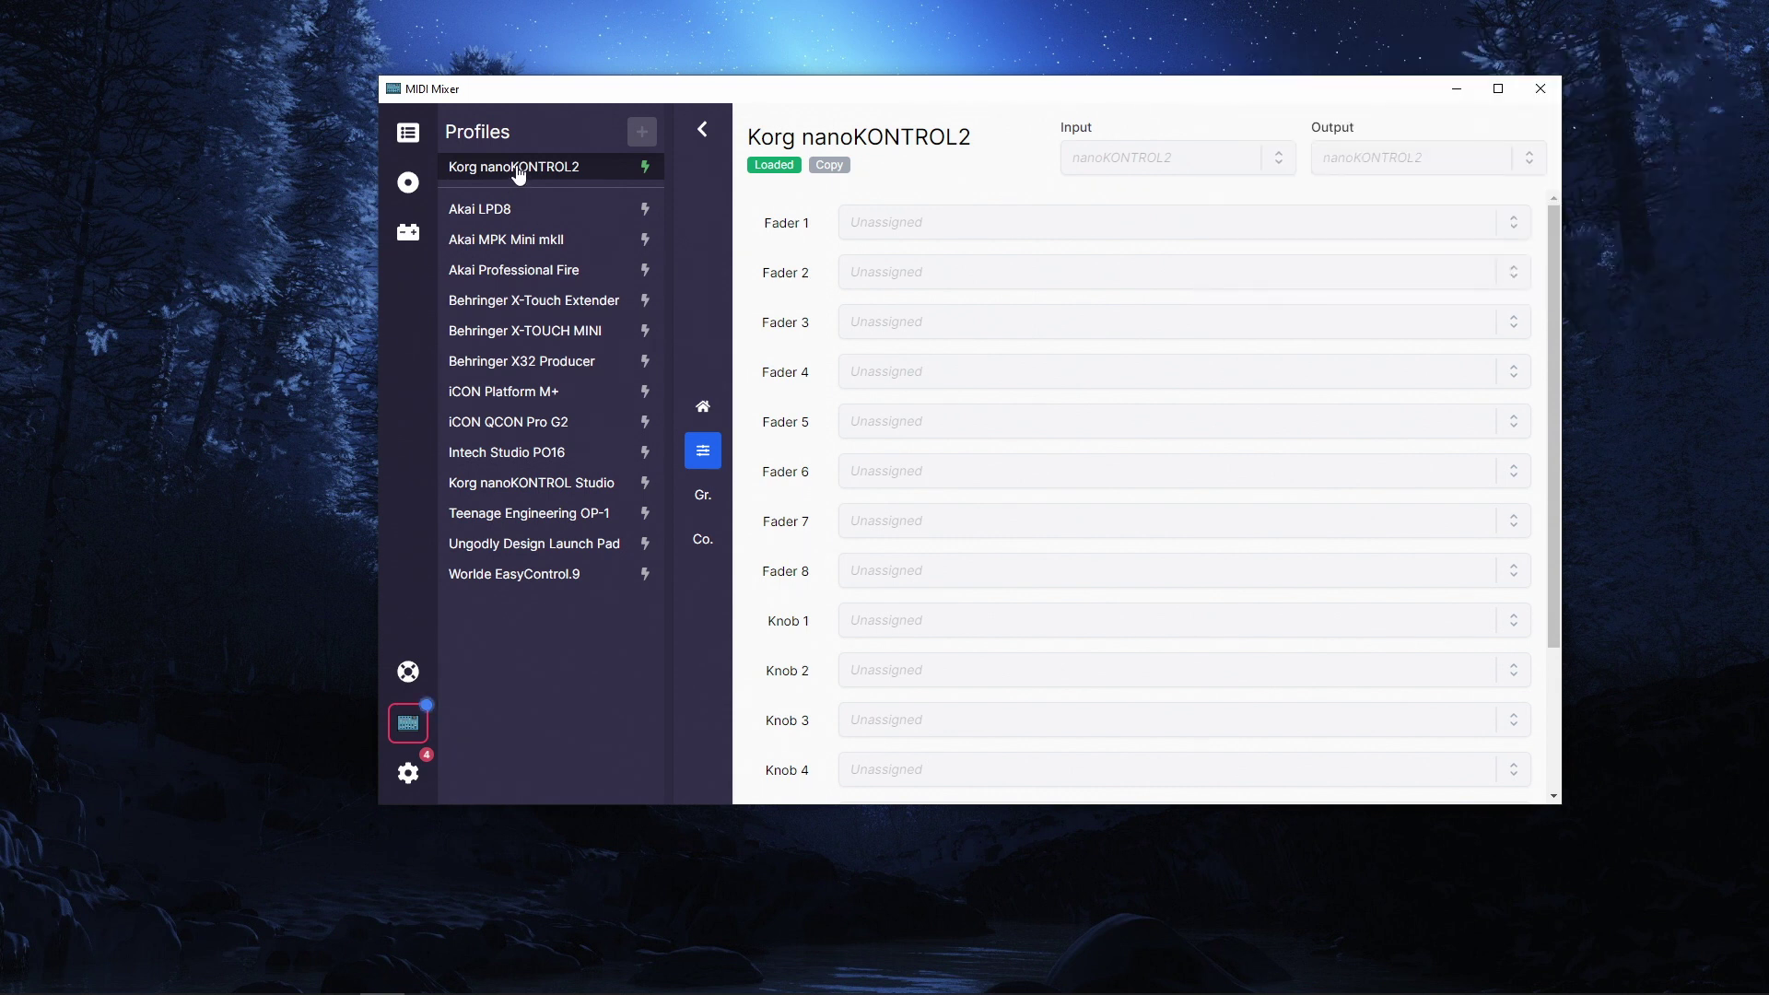
{"action": "left_click", "coordinate": [408, 772]}
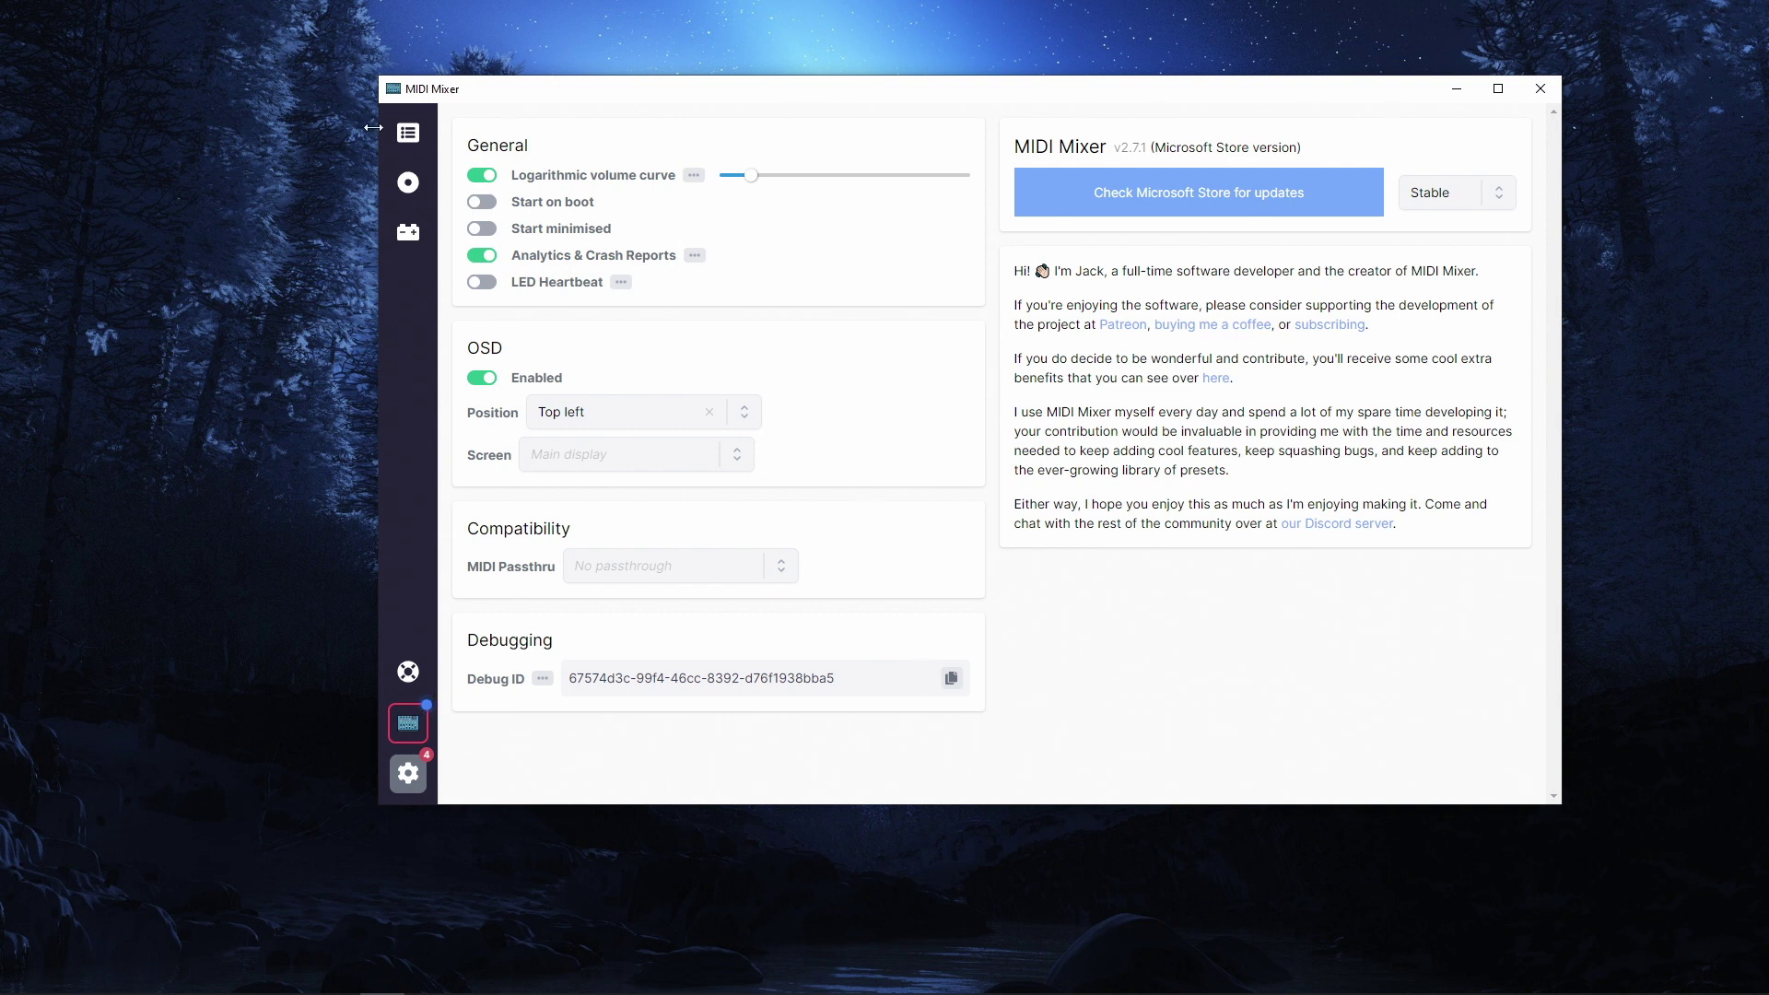
{"action": "left_click", "coordinate": [480, 205]}
{"action": "left_click", "coordinate": [481, 229]}
Step: View the contribution options and the Plugins page in MIDI Mixer
{"action": "left_click", "coordinate": [408, 723]}
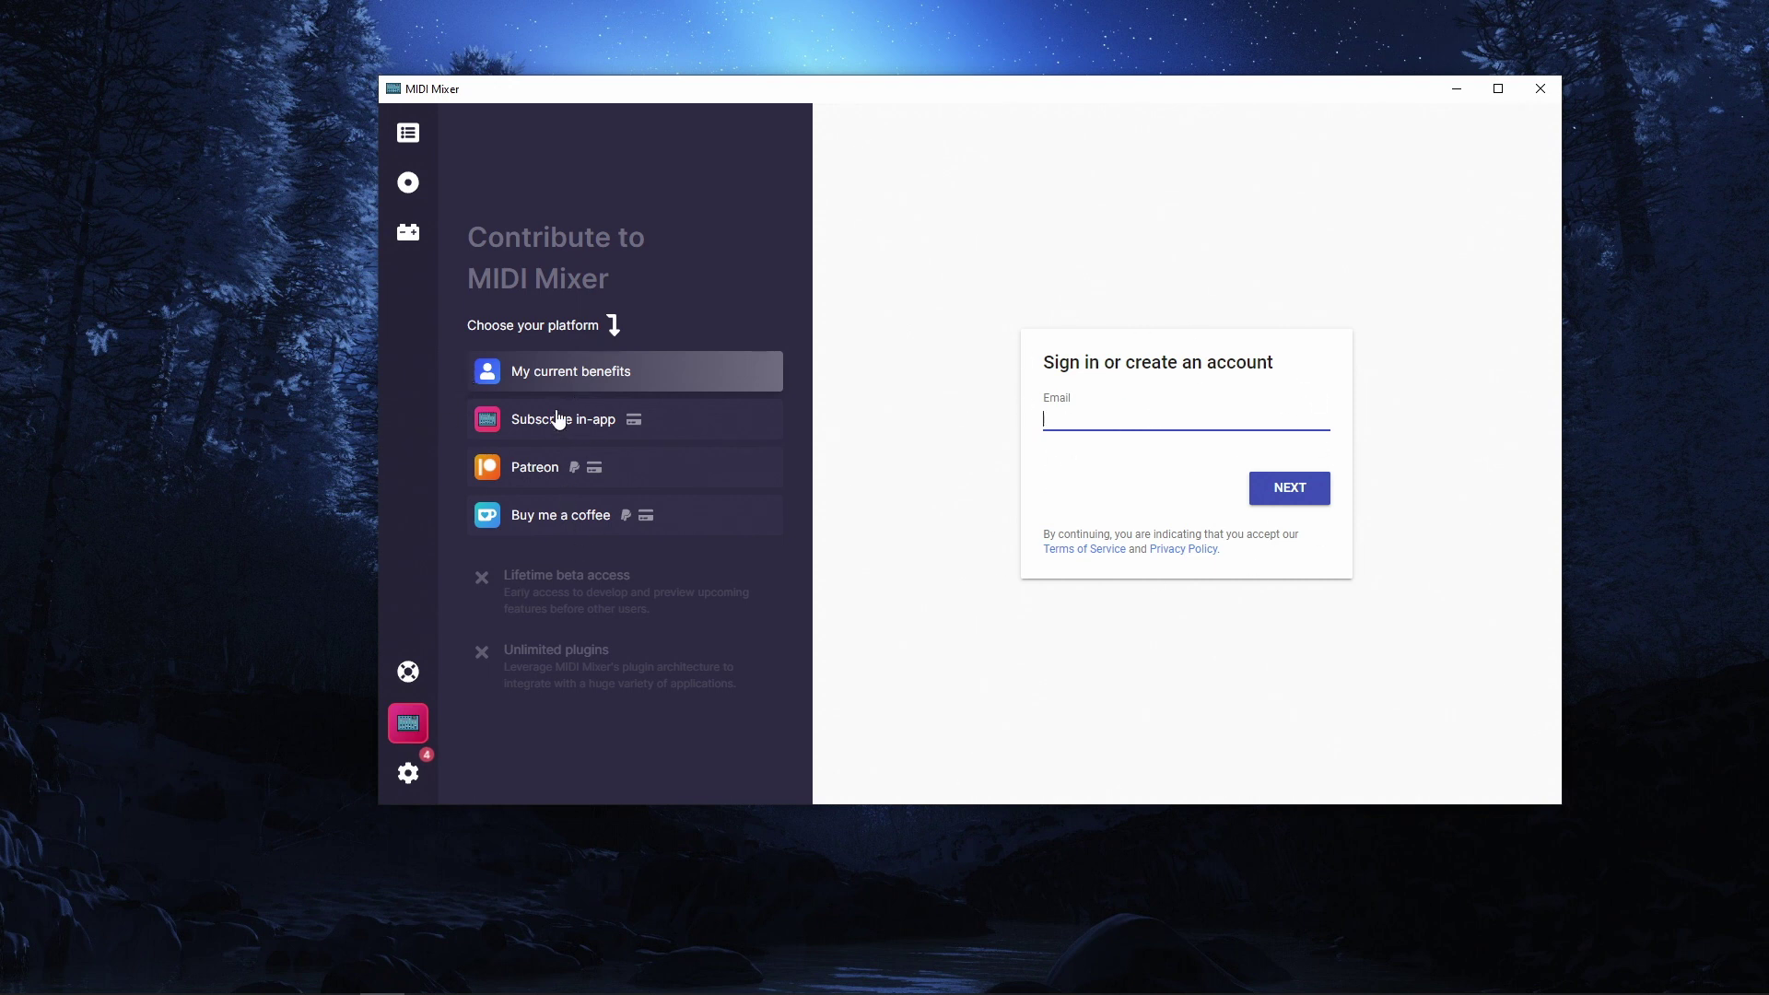
{"action": "left_click", "coordinate": [405, 236]}
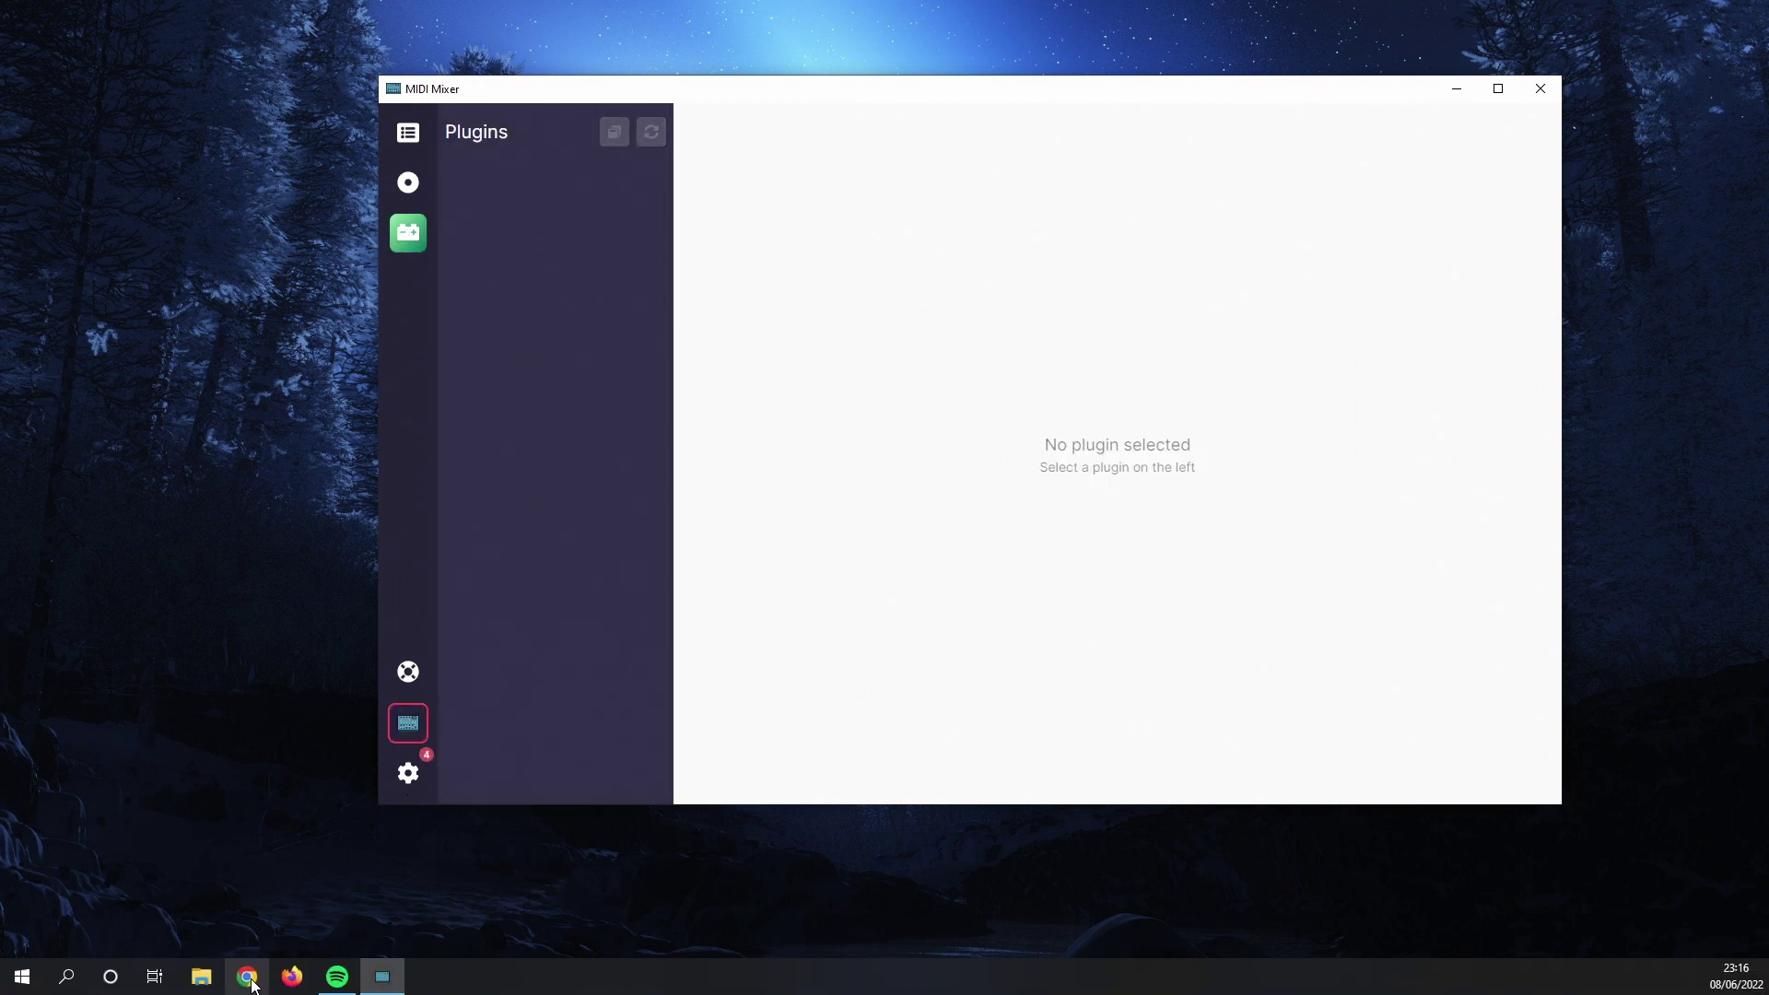
Step: Switch to Chrome and search Google for "midi-mixer plugins github"
{"action": "left_click", "coordinate": [247, 976]}
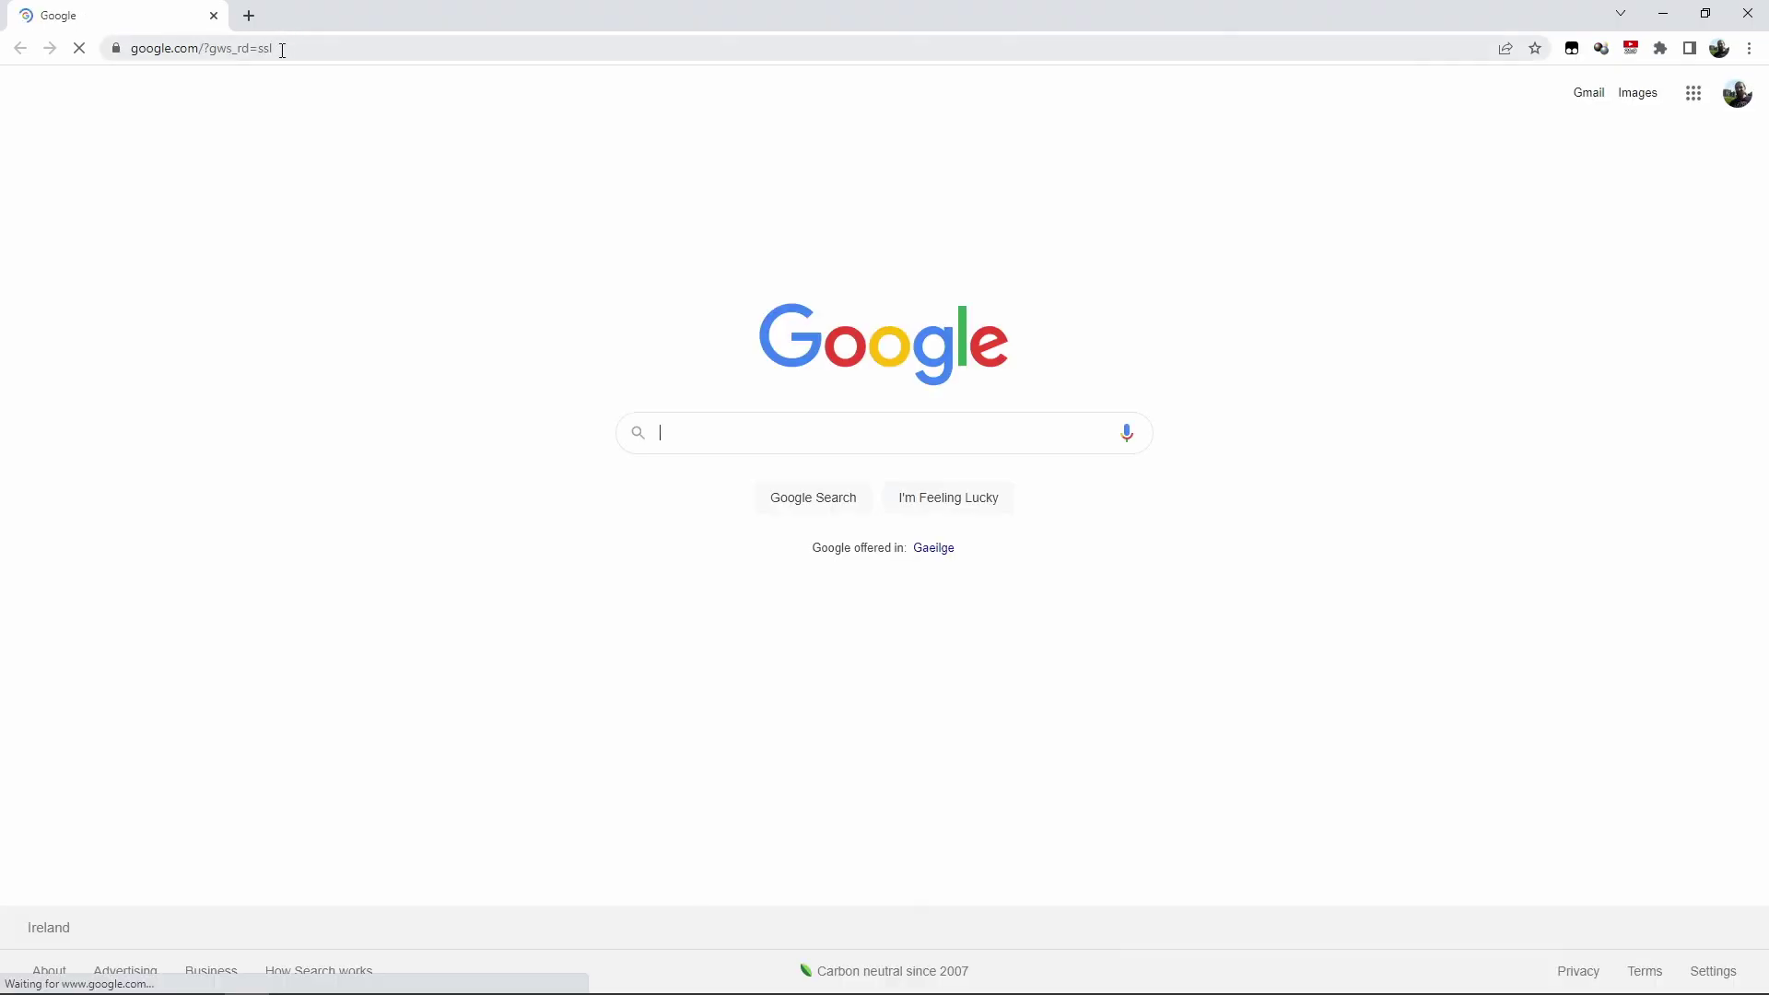
{"action": "left_click", "coordinate": [846, 436]}
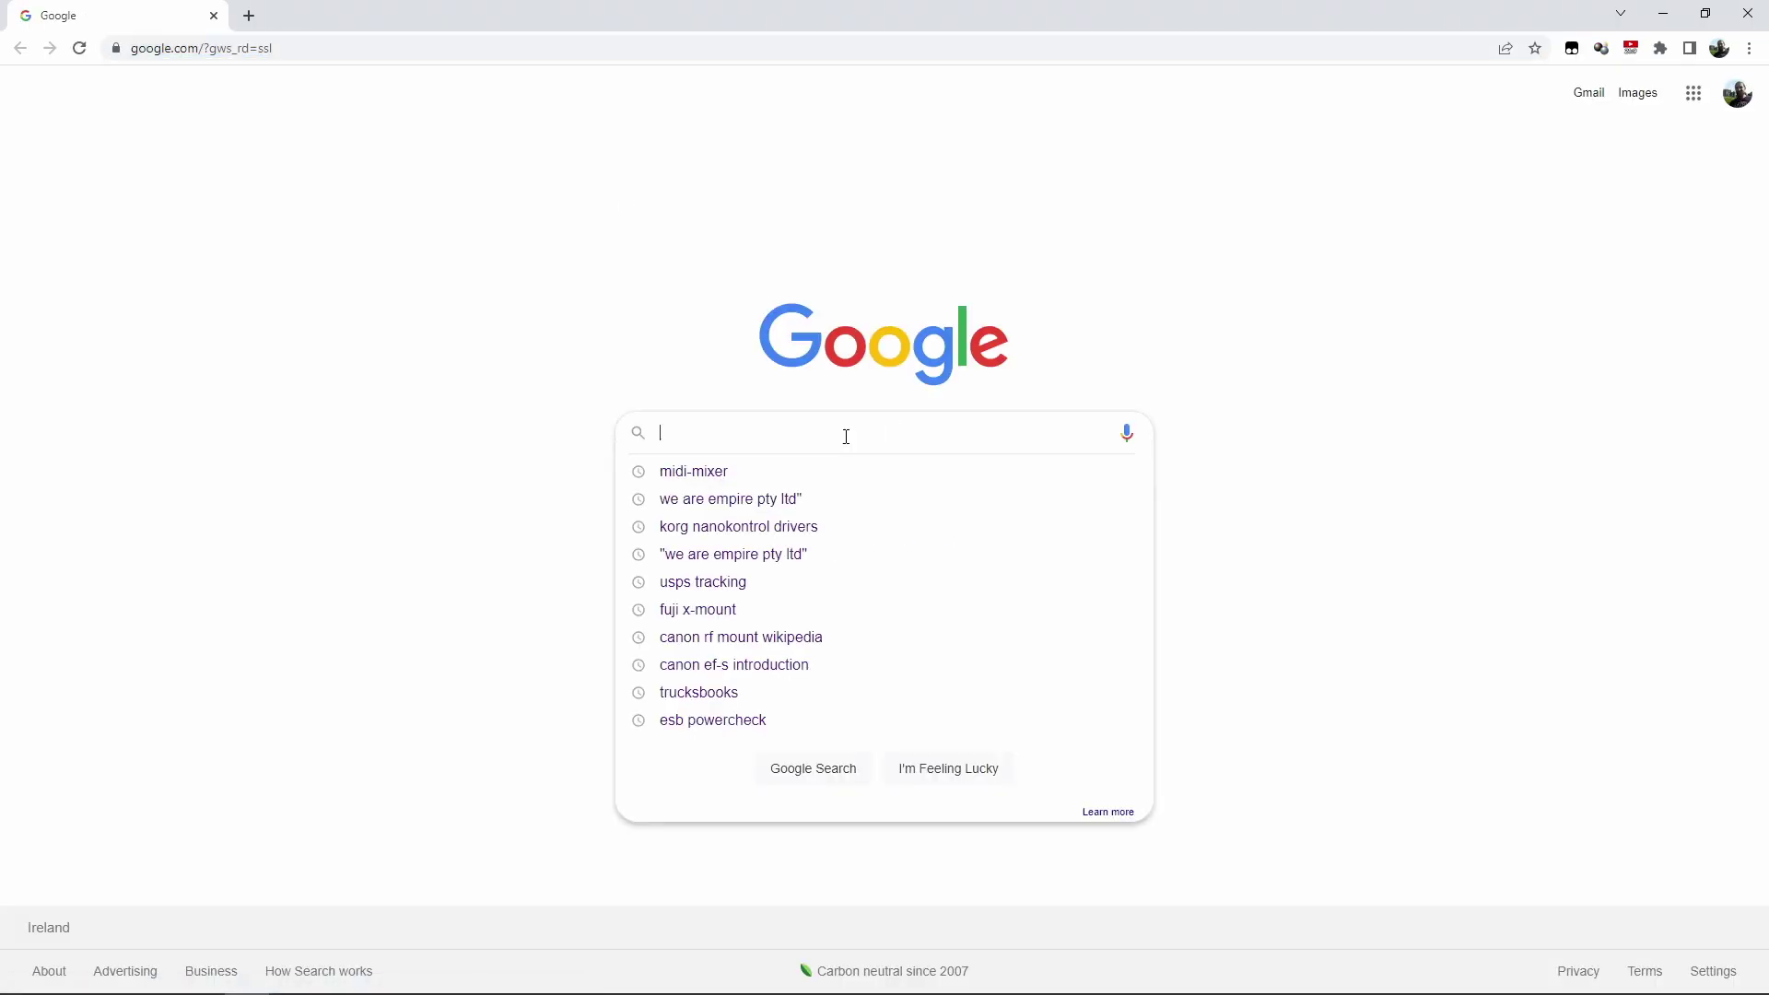
{"action": "type", "text": "midi-mi"}
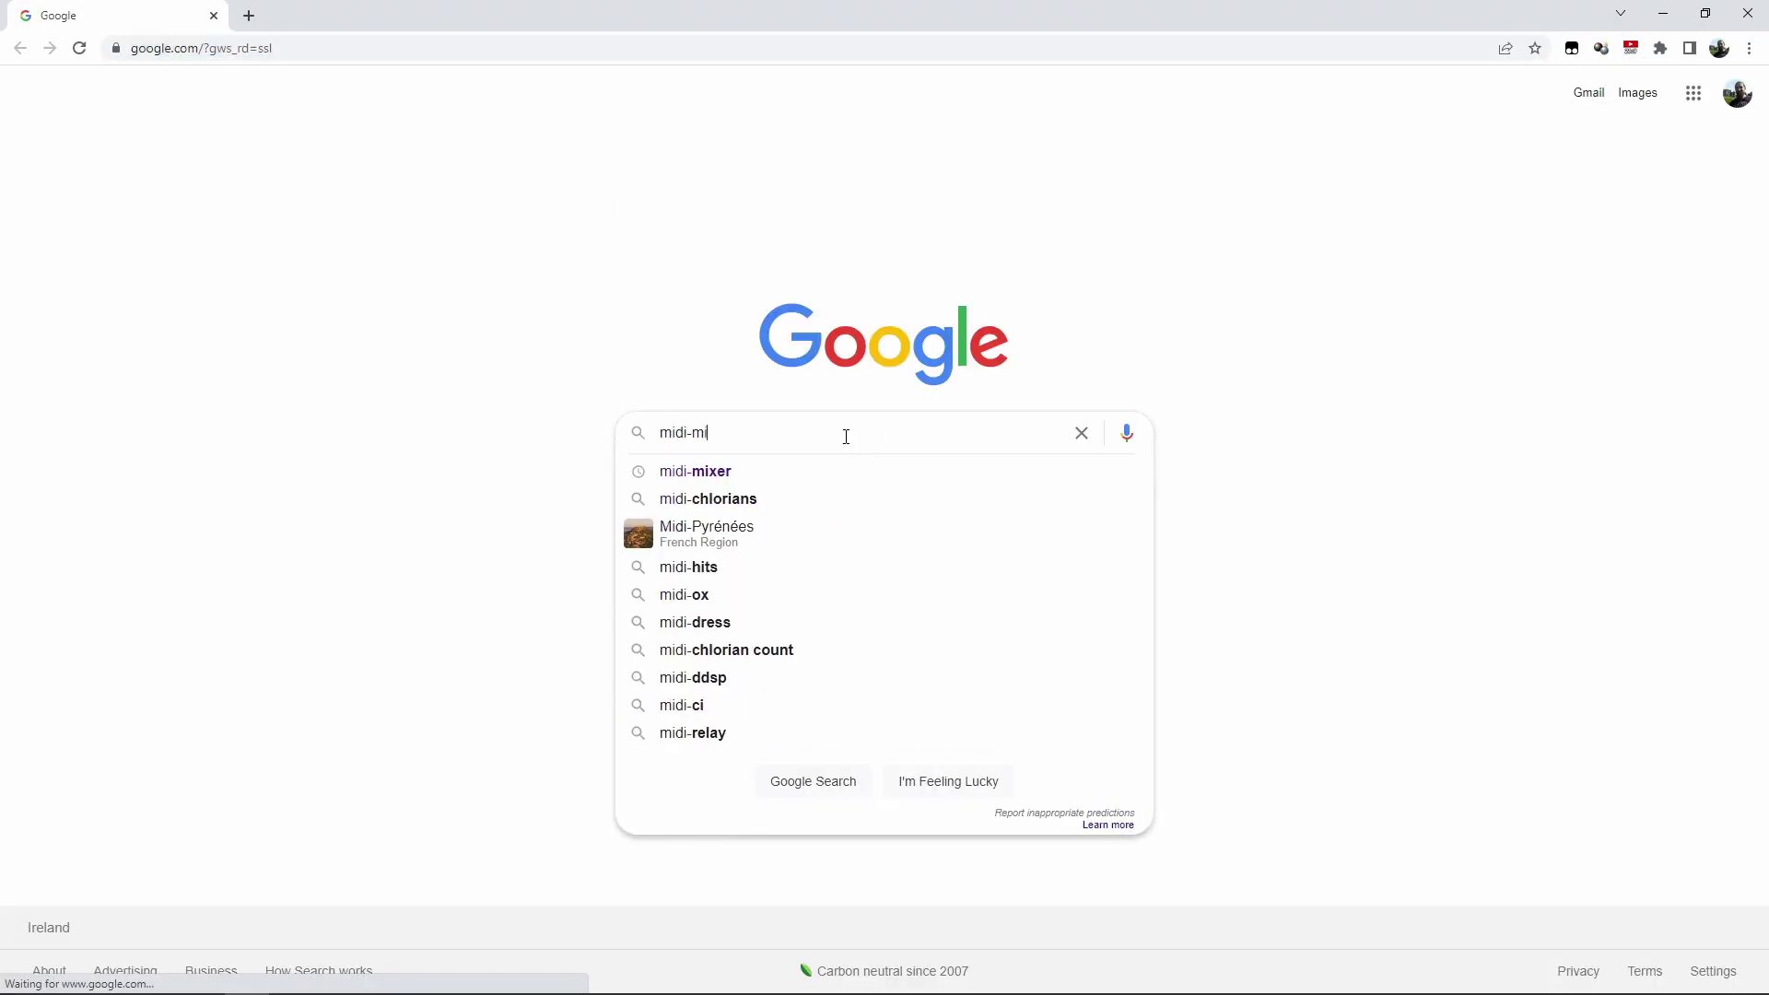
{"action": "type", "text": "xer plugsinins github"}
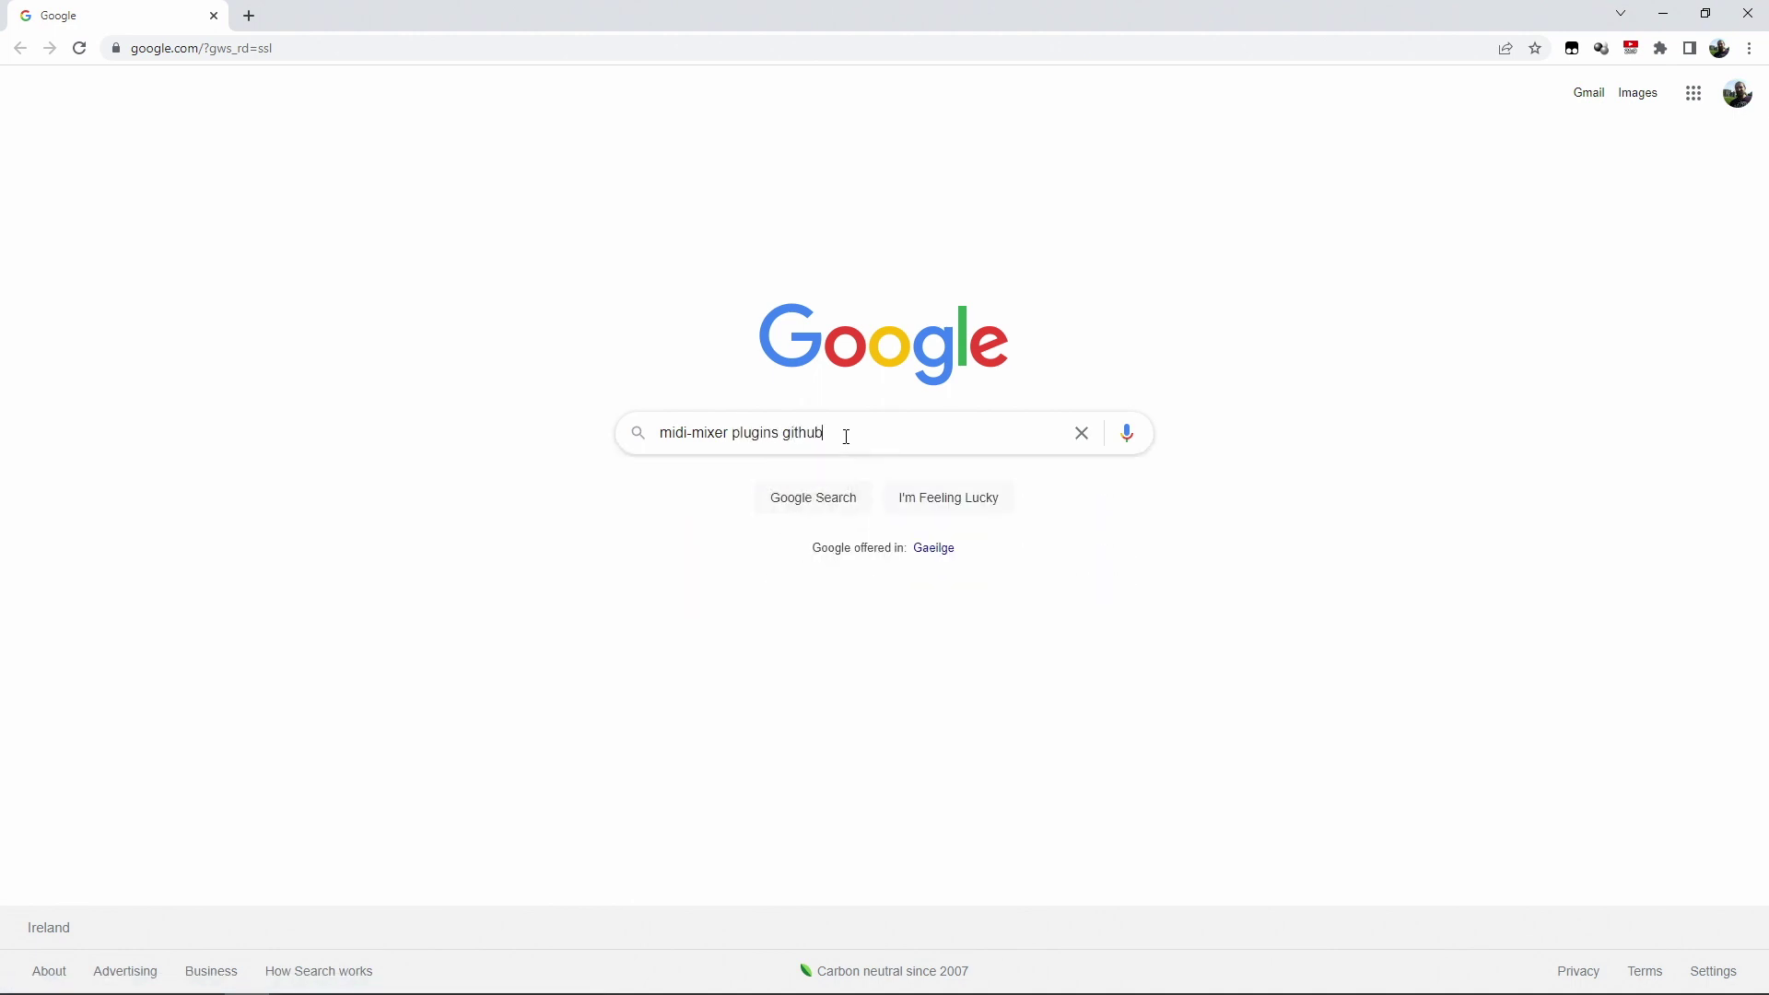
{"action": "key", "text": "Return"}
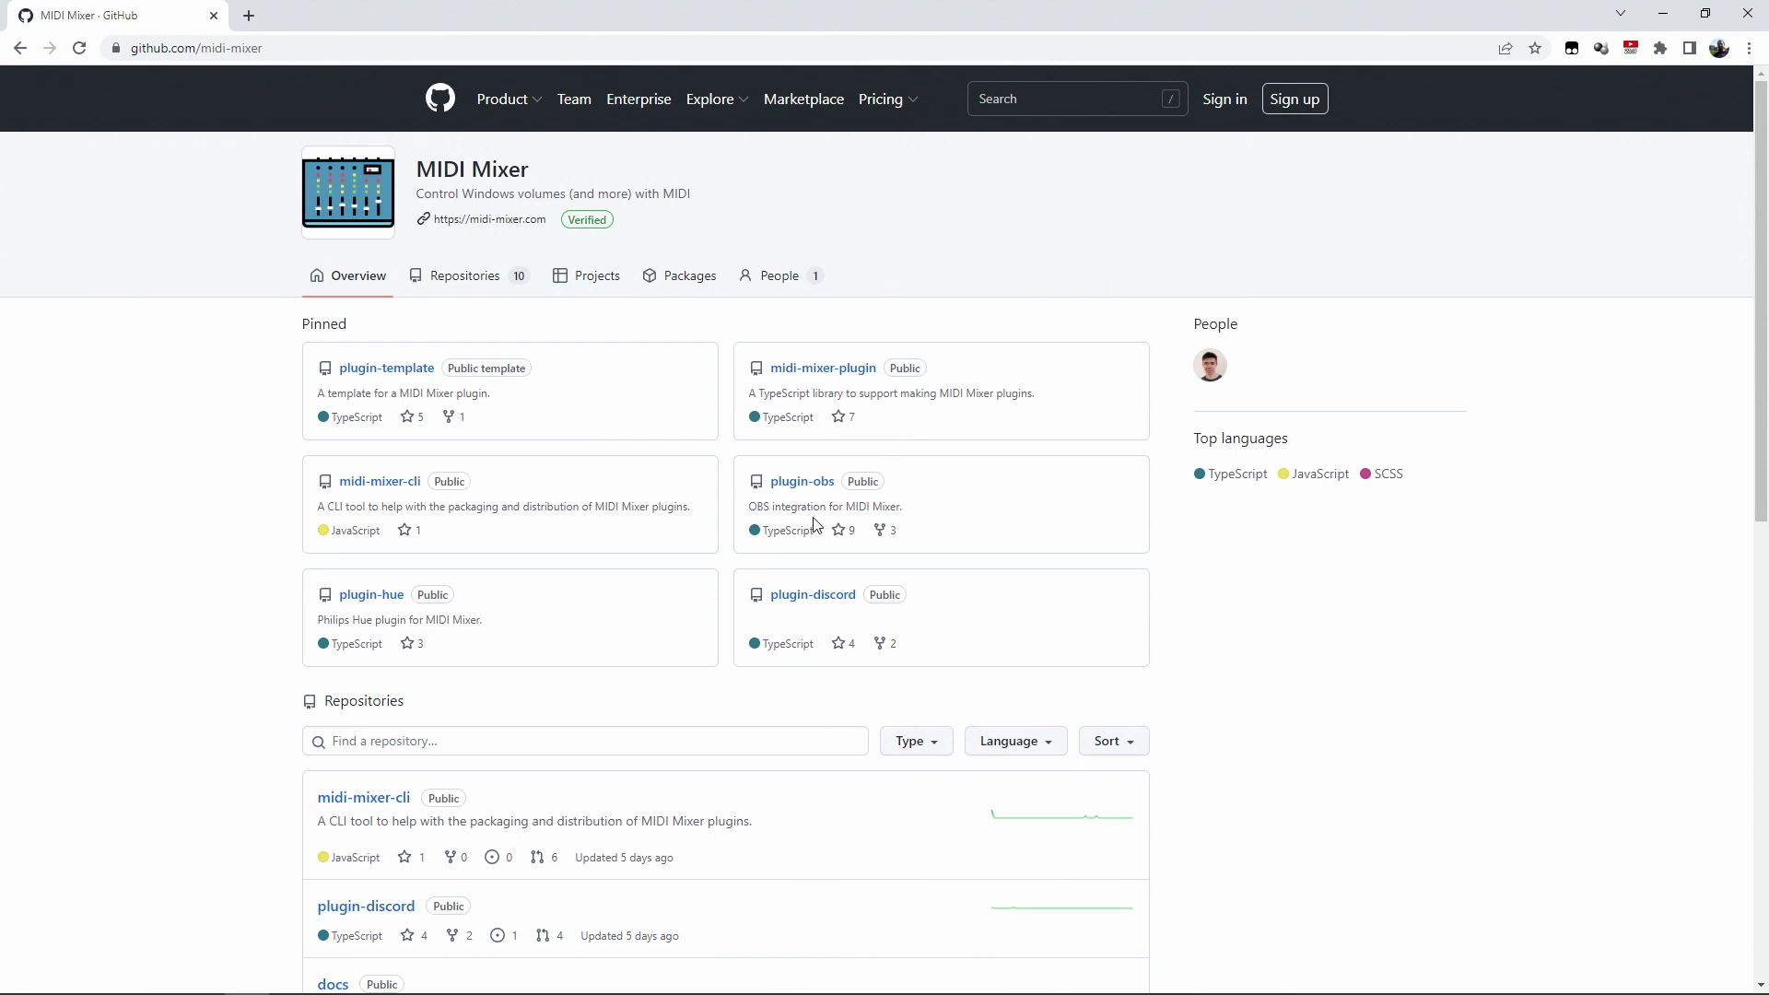
Step: Look over the MIDI Mixer repositories on GitHub and examine the plugin-hue repository and its README
{"action": "scroll", "coordinate": [710, 881], "scroll_direction": "down", "scroll_amount": 3}
{"action": "scroll", "coordinate": [1295, 213], "scroll_direction": "up", "scroll_amount": 3}
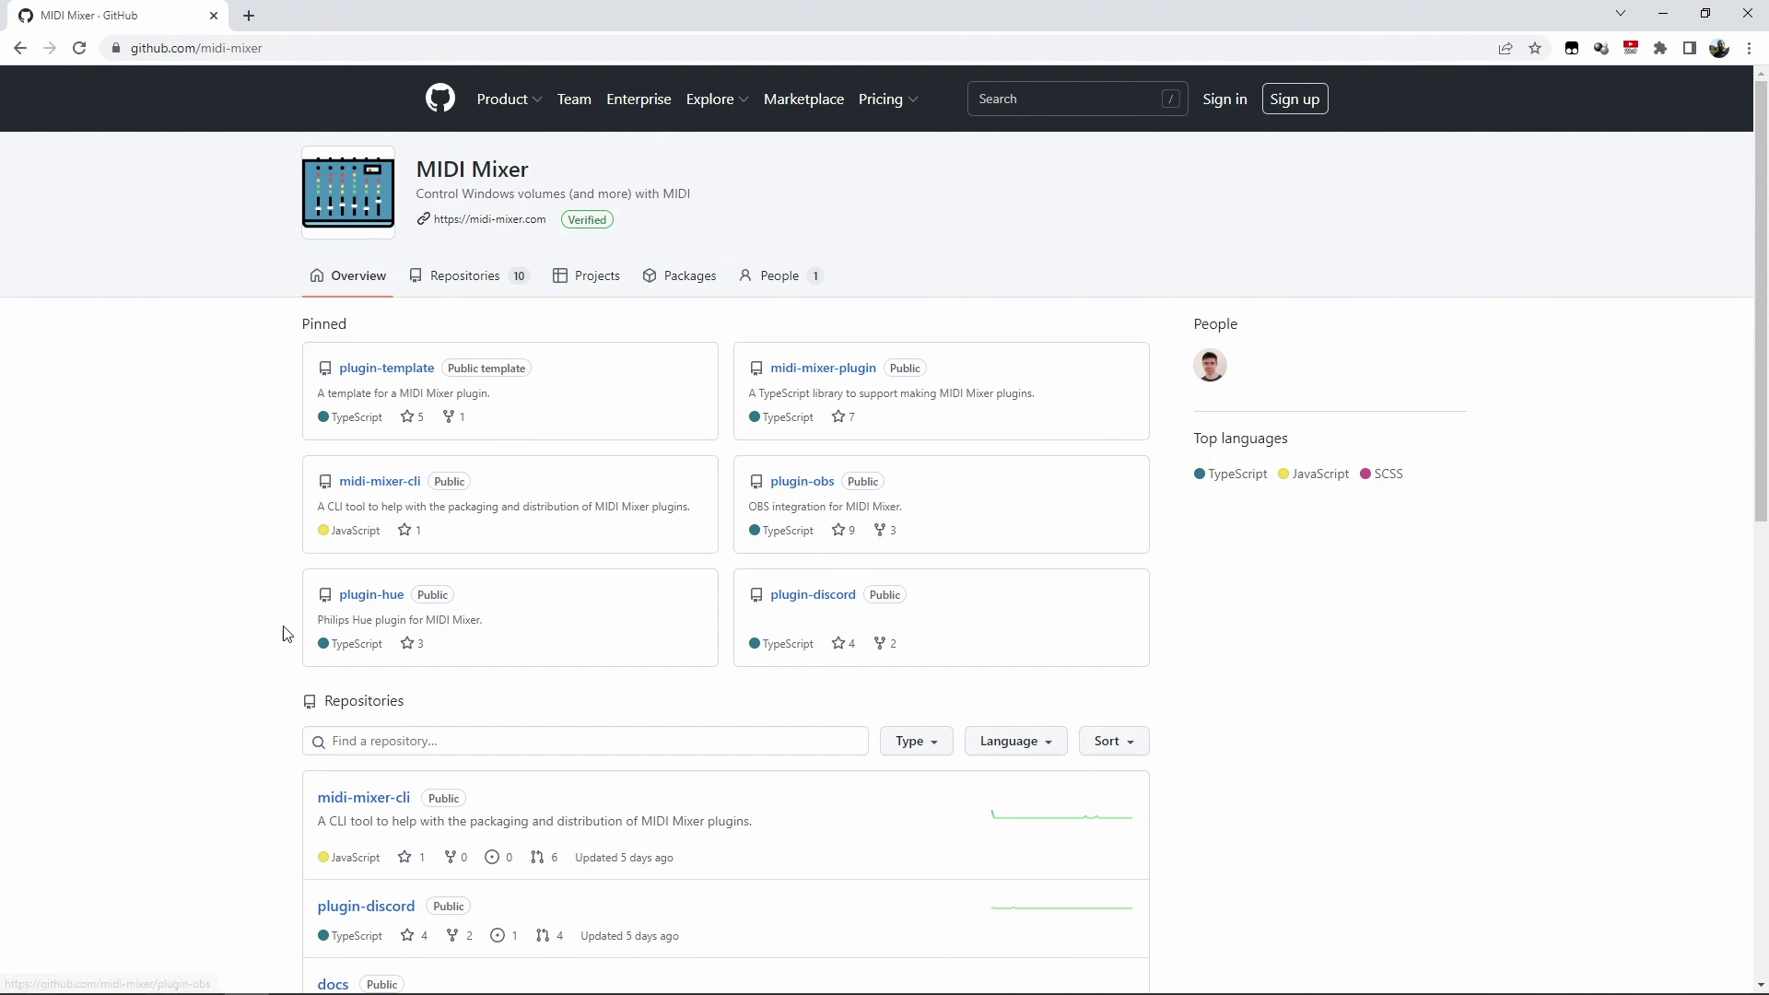
{"action": "left_click", "coordinate": [371, 597]}
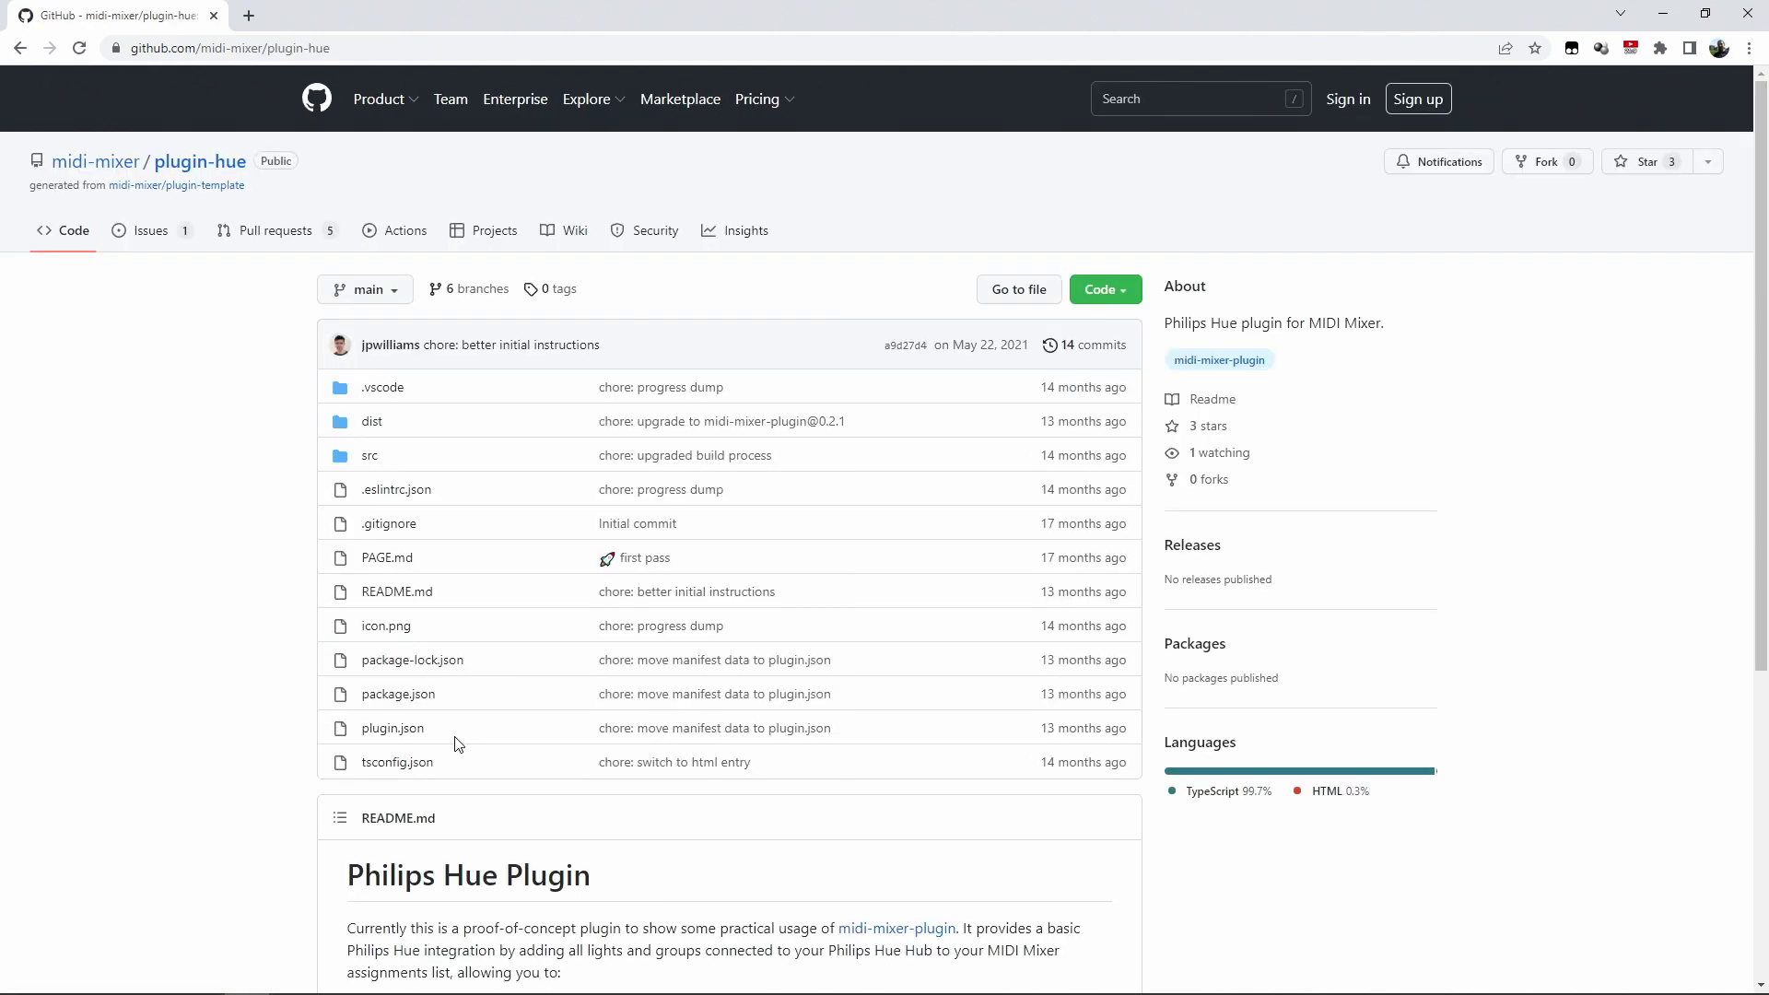
{"action": "scroll", "coordinate": [461, 743], "scroll_direction": "down", "scroll_amount": 5}
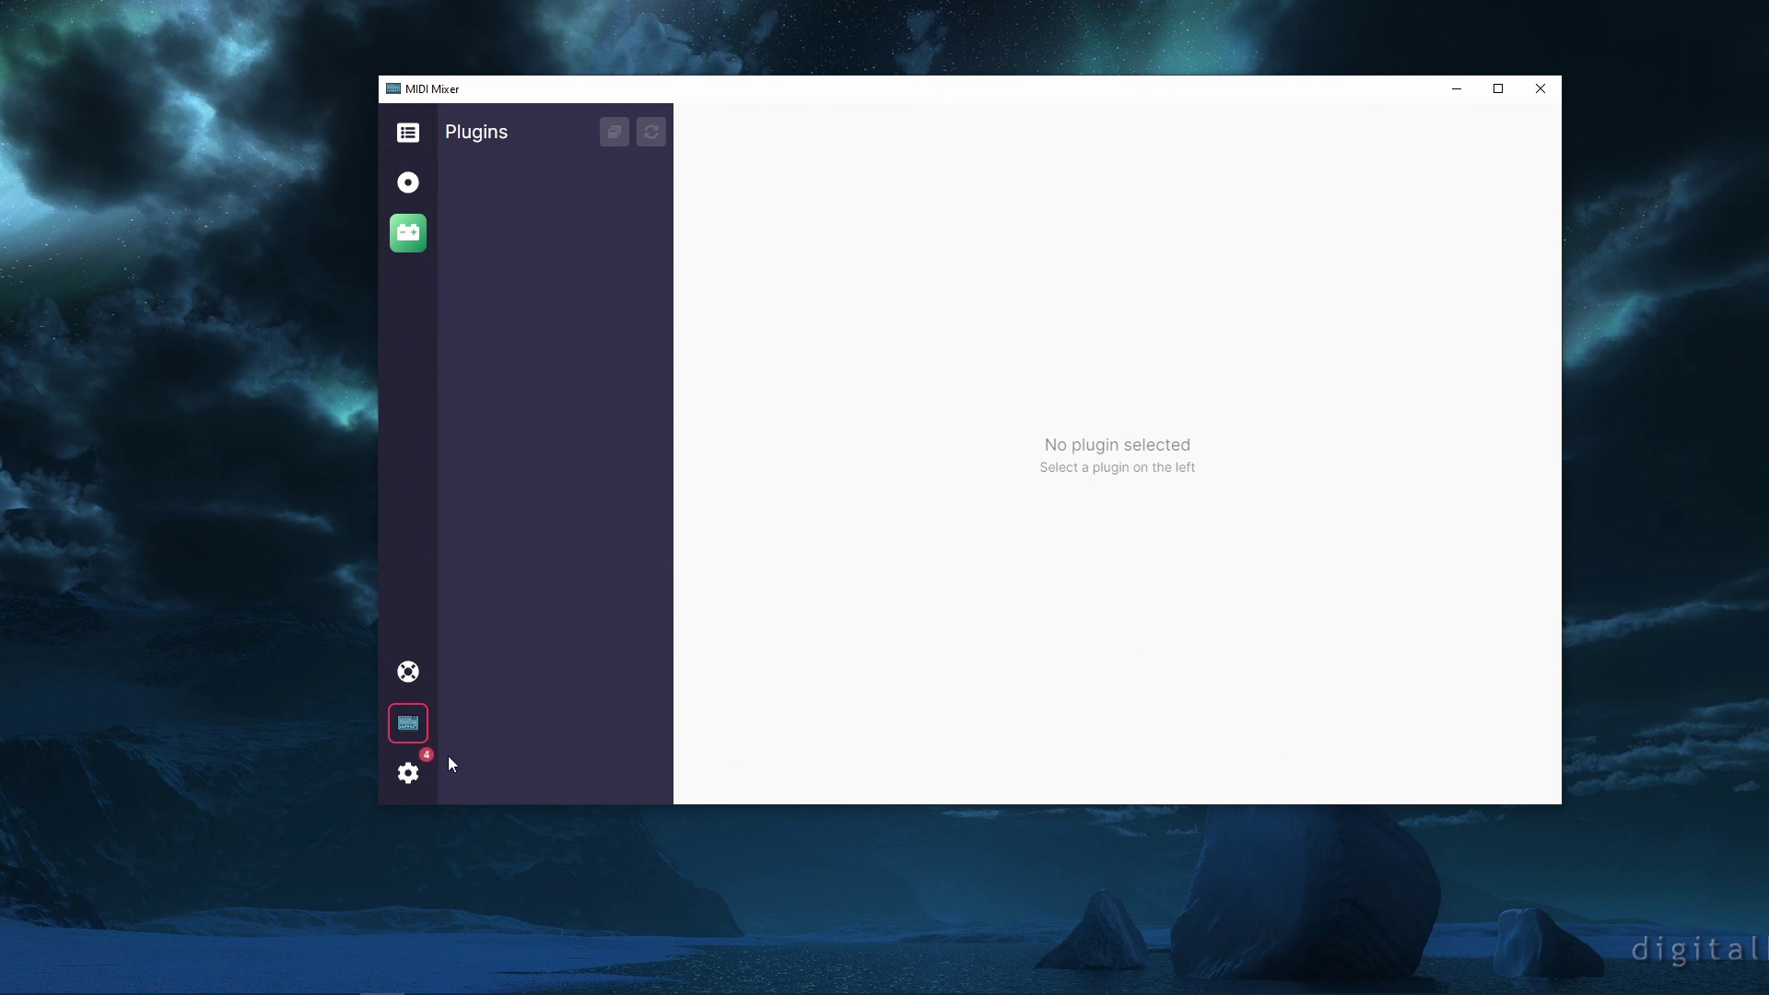
Step: Switch to MIDI Mixer, check its settings and view the Fader 1 assignment options in the Korg nanoKONTROL2 profile
{"action": "left_click", "coordinate": [408, 783]}
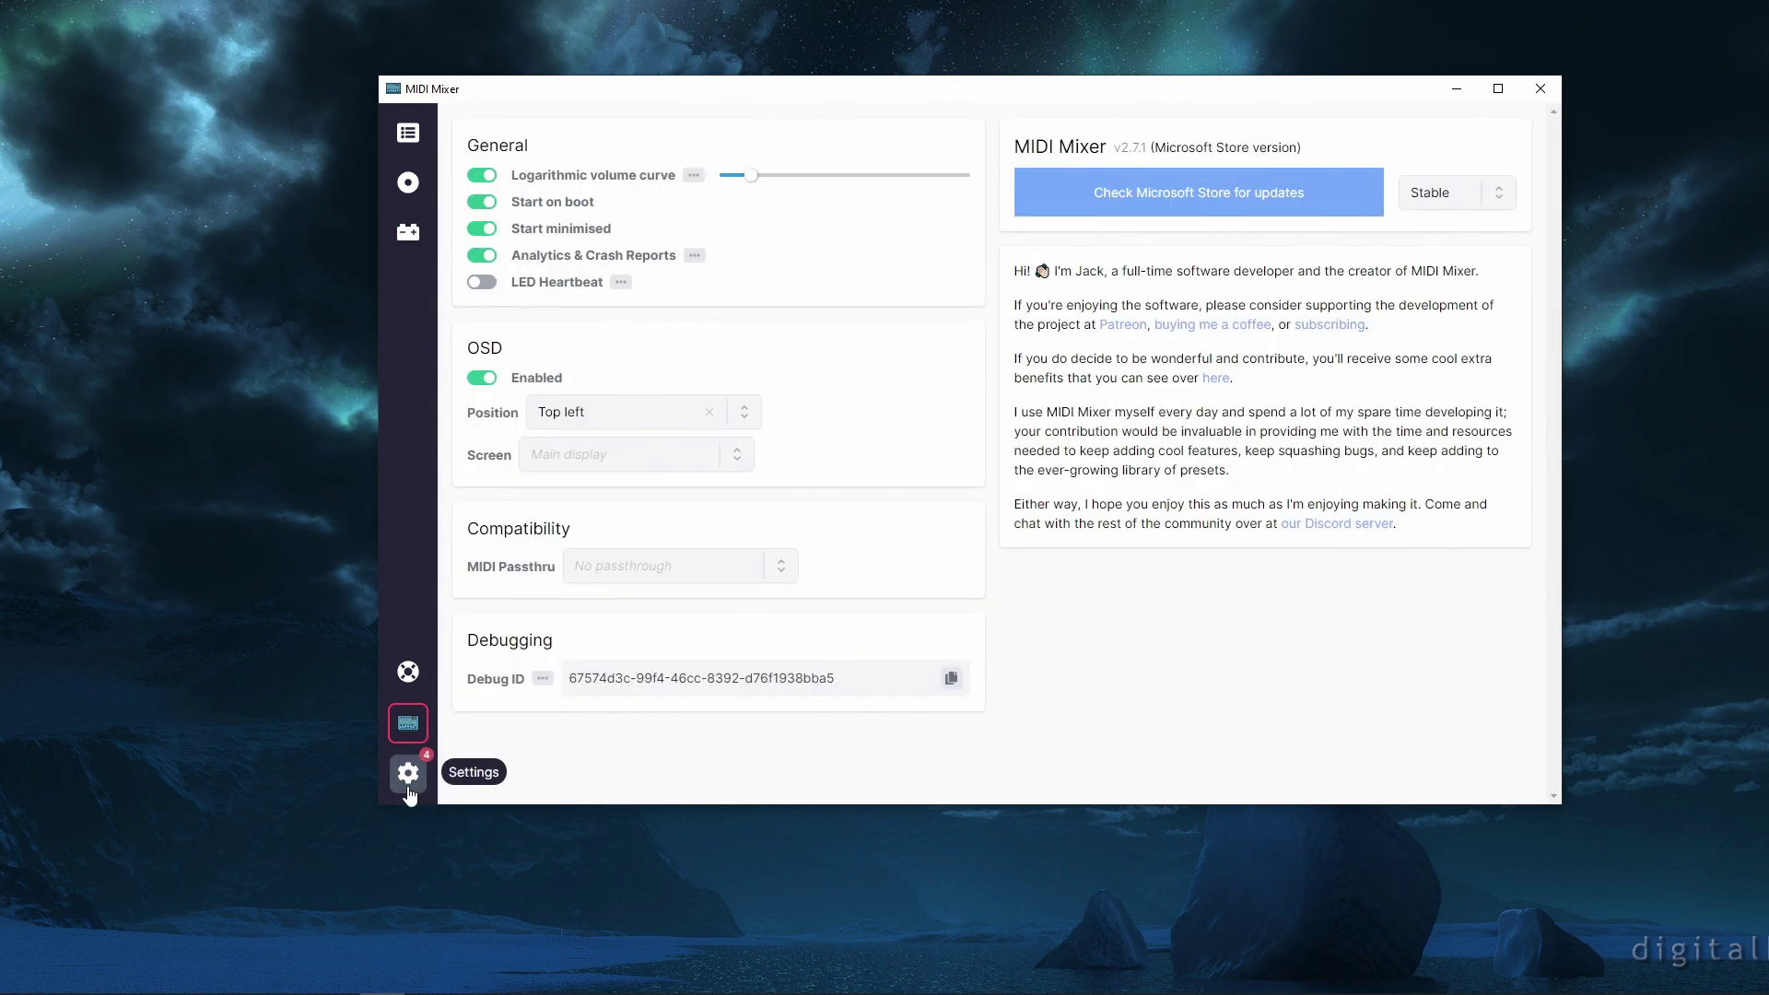
{"action": "left_click", "coordinate": [408, 722]}
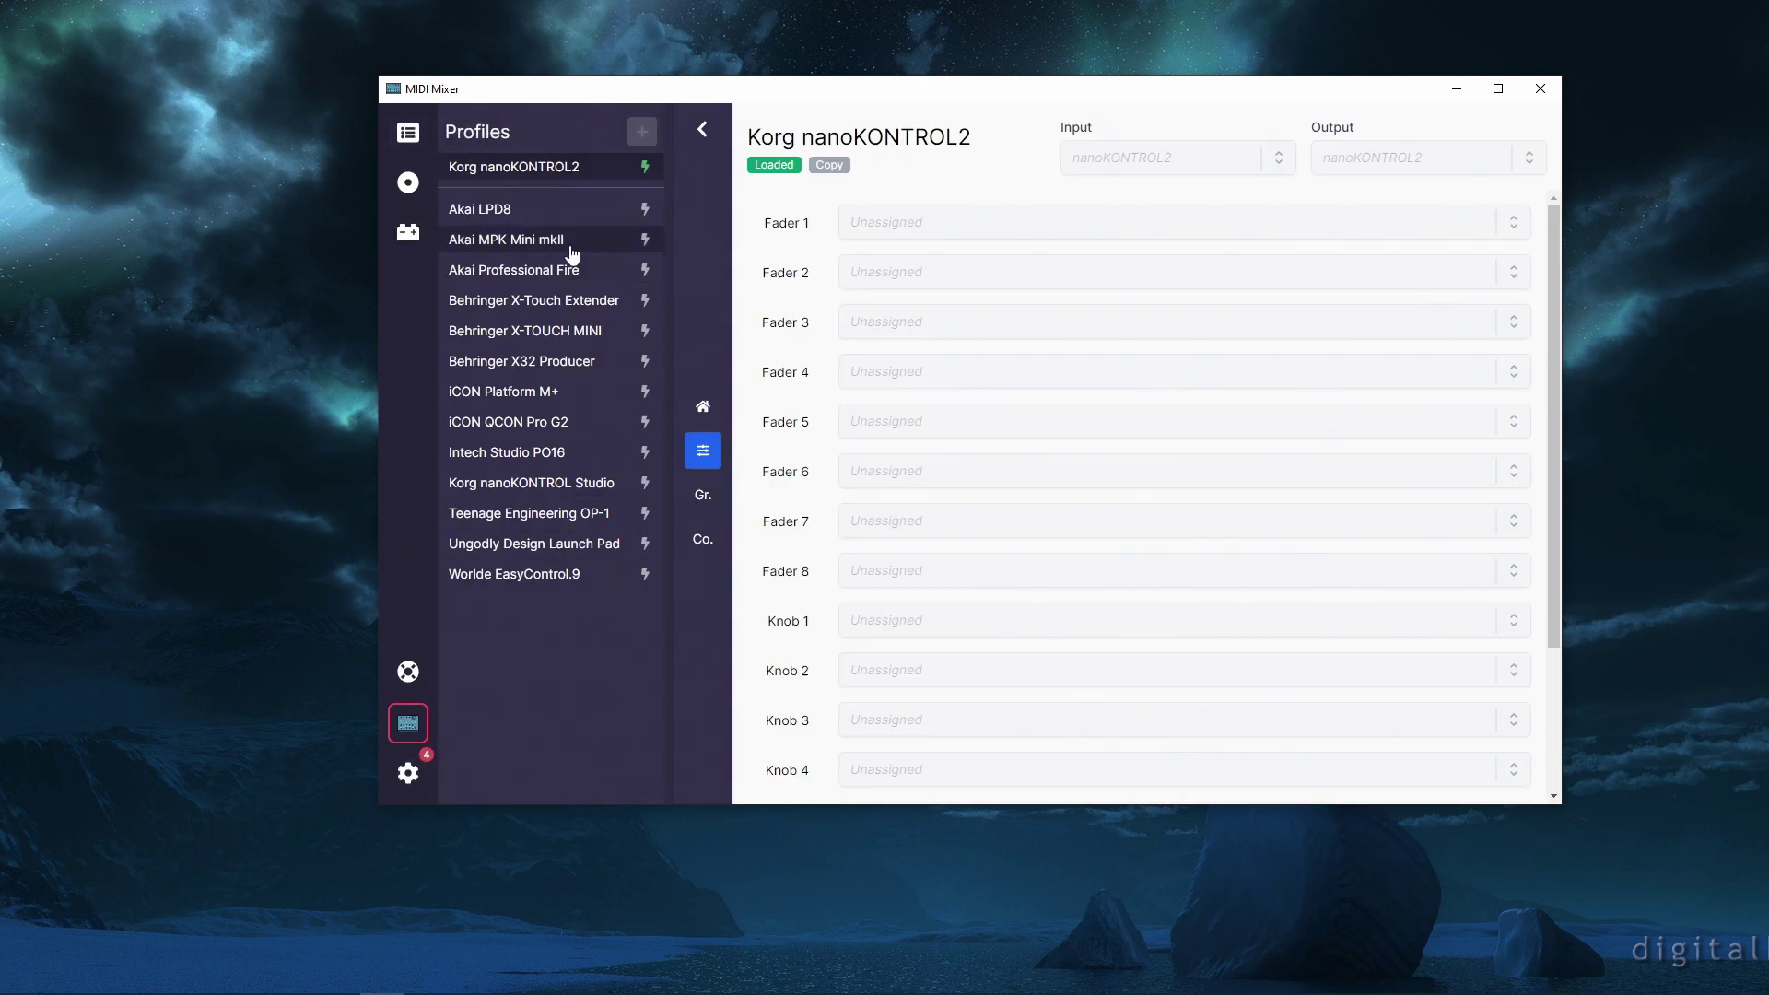
{"action": "left_click", "coordinate": [1224, 227]}
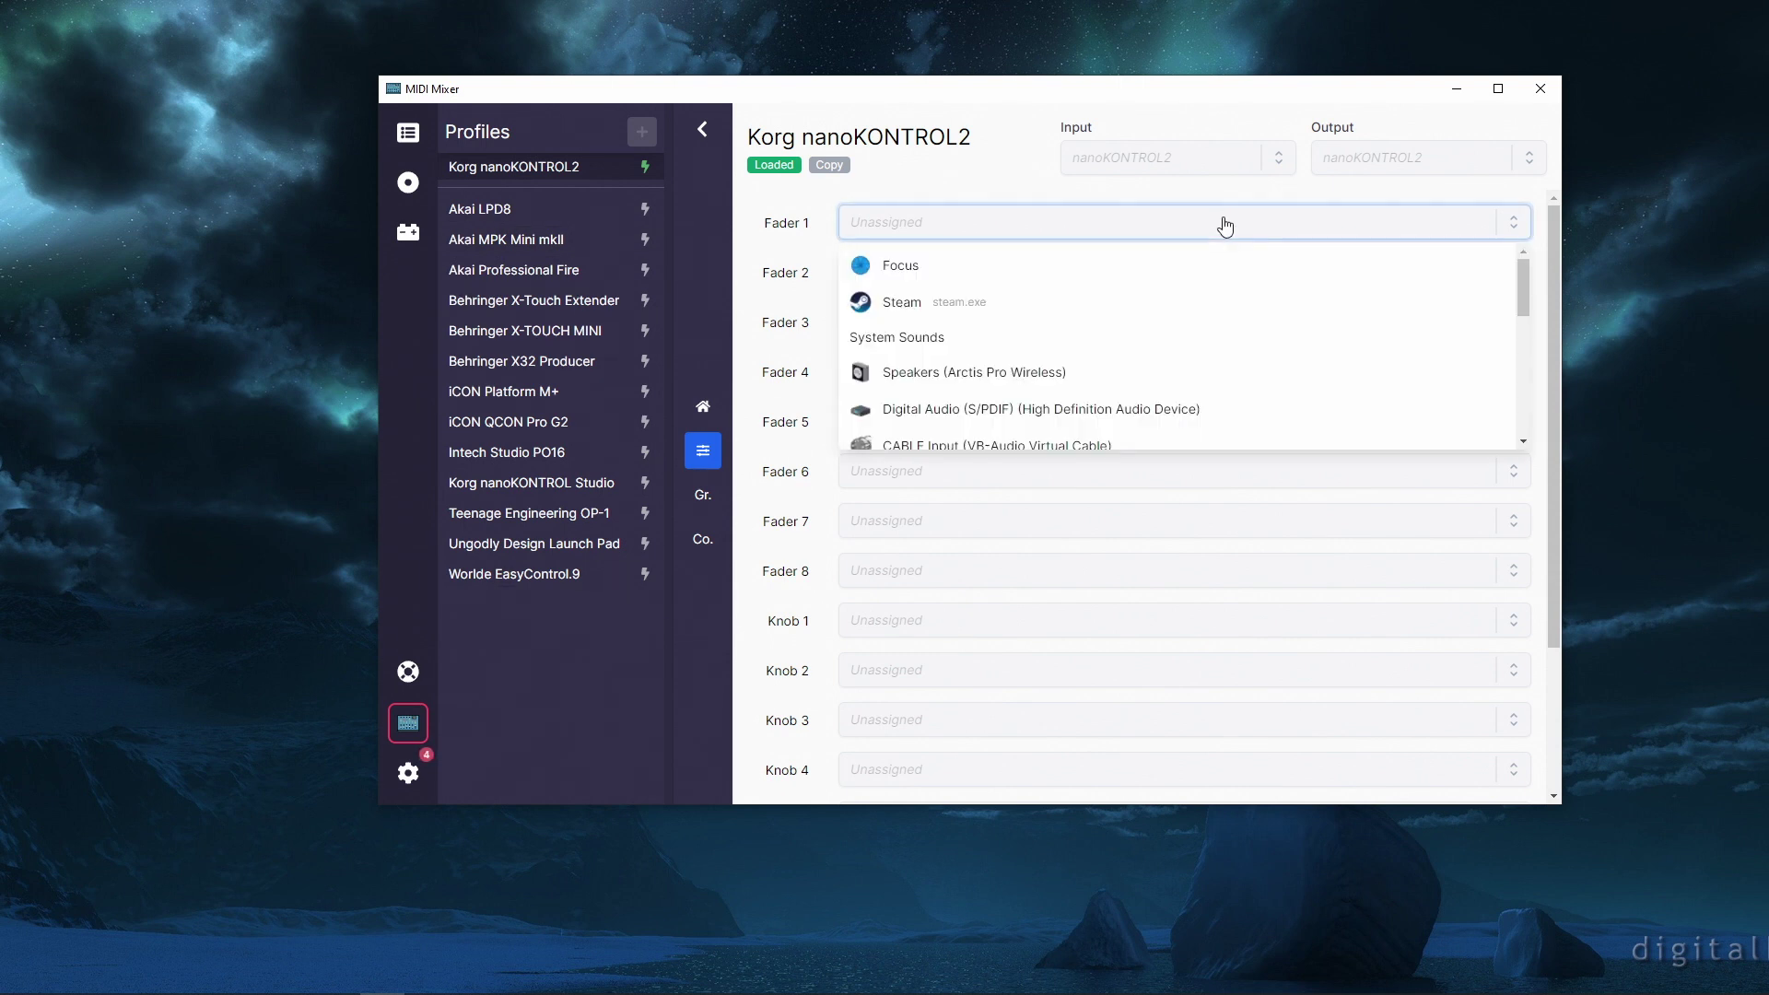
{"action": "key", "text": "Escape"}
Step: Assign Headphones (Arctis Pro Wireless Game) to Fader 8 in the Korg nanoKONTROL2 profile
{"action": "left_click", "coordinate": [904, 576]}
{"action": "scroll", "coordinate": [1013, 672], "scroll_direction": "down", "scroll_amount": 8}
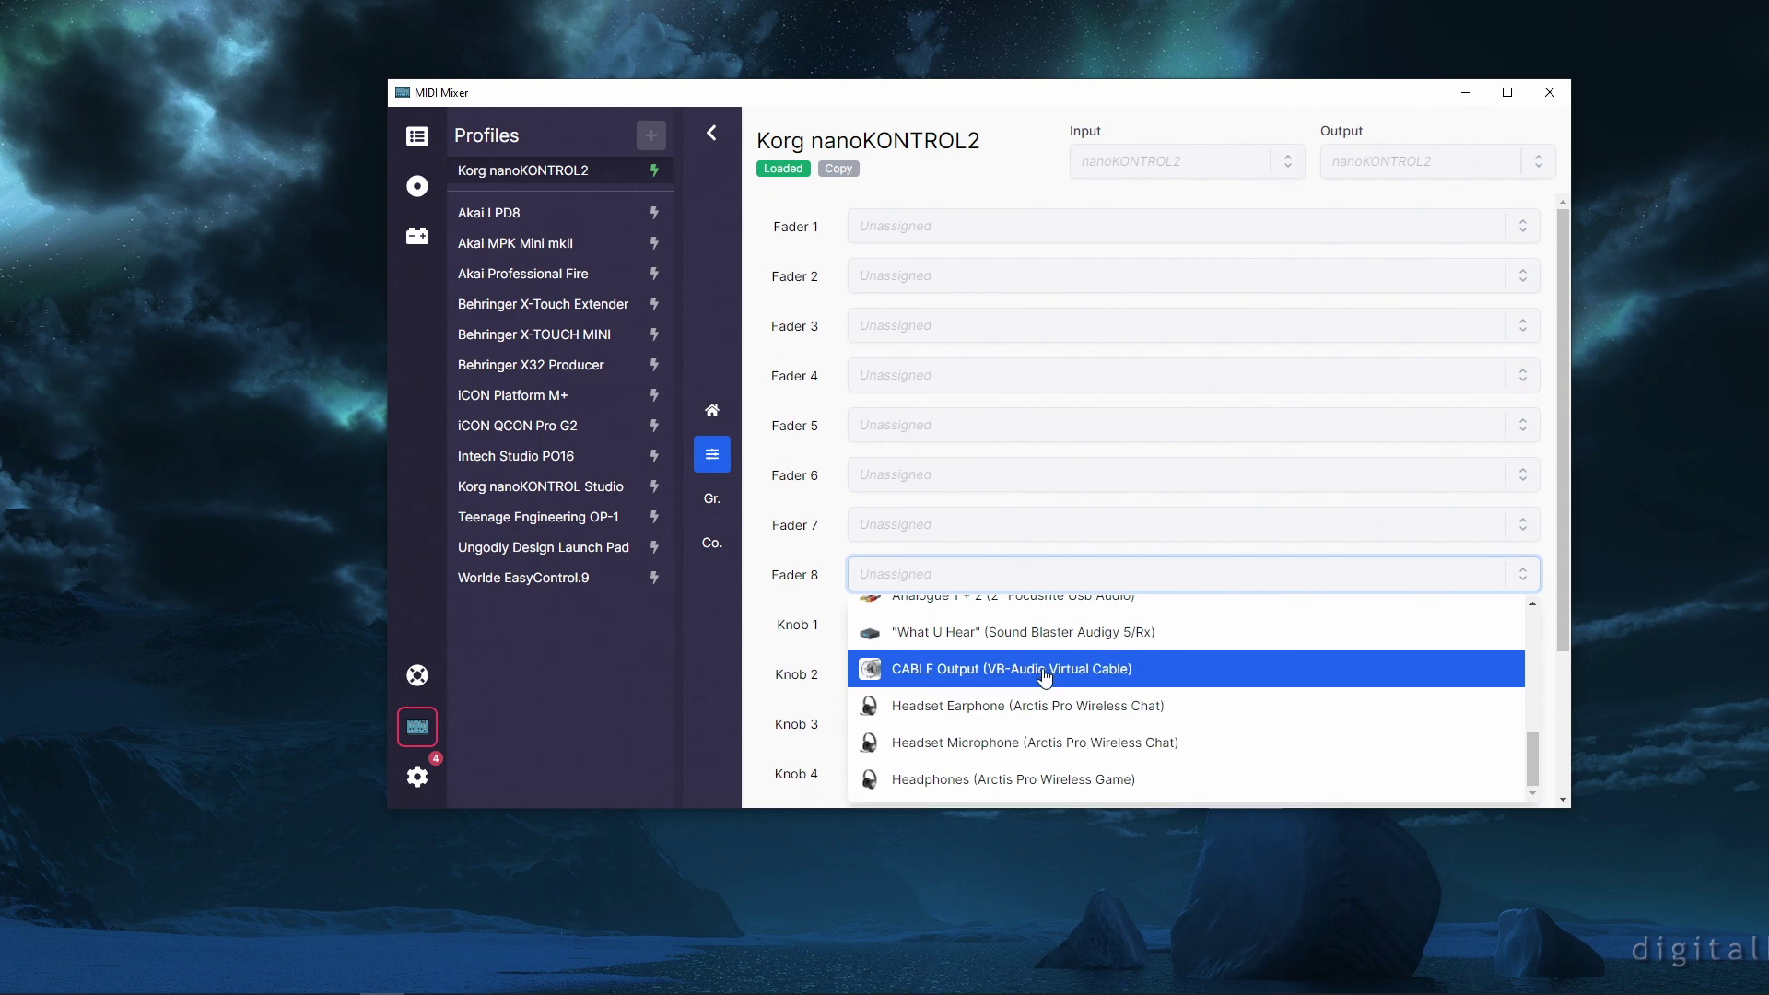
{"action": "scroll", "coordinate": [1059, 737], "scroll_direction": "down", "scroll_amount": 2}
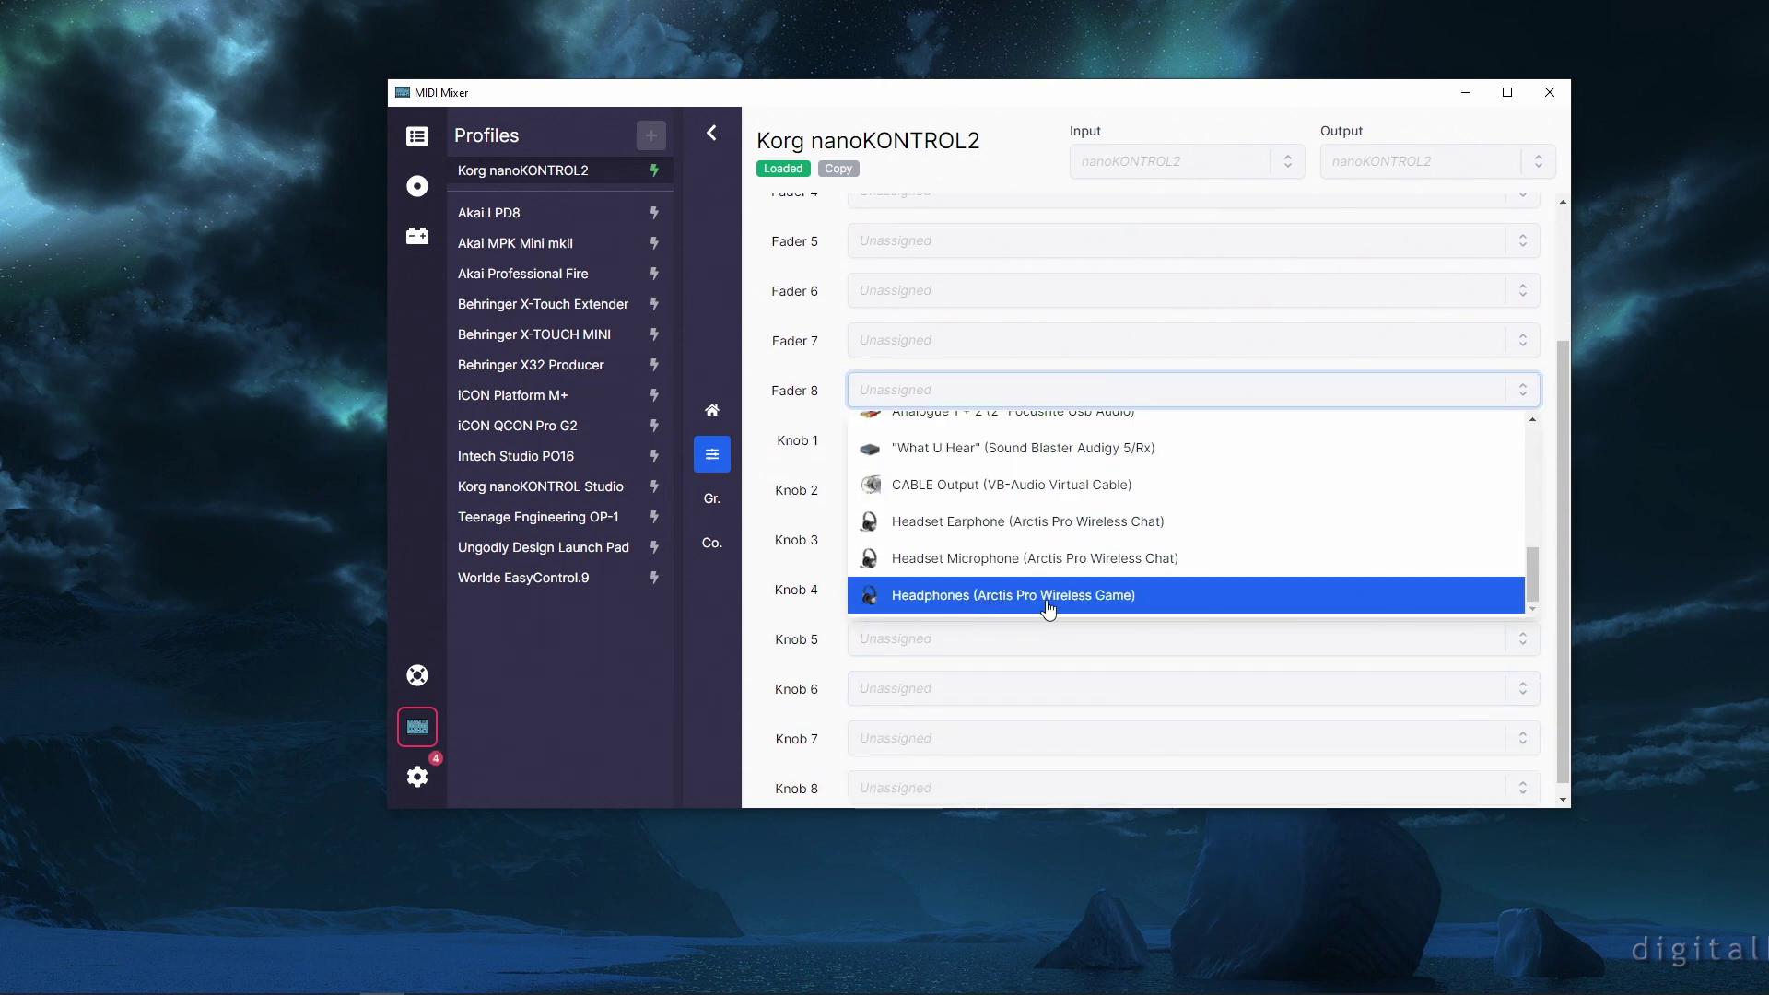
{"action": "left_click", "coordinate": [1115, 610]}
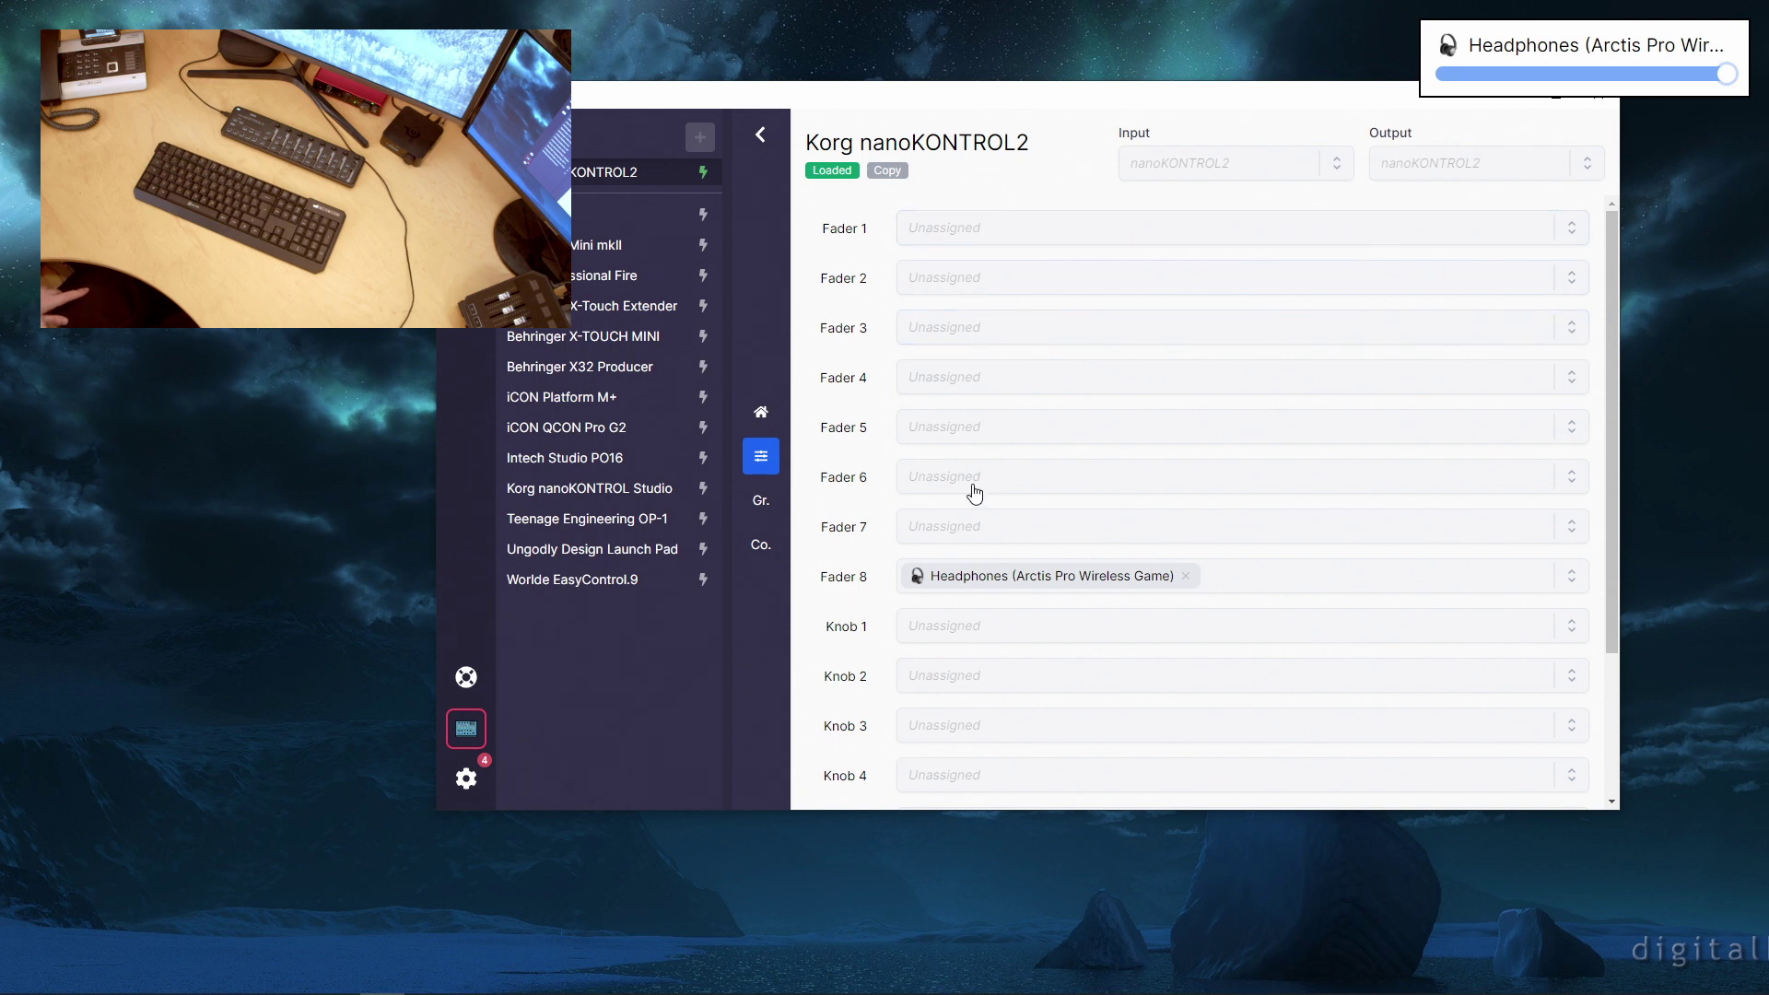
Step: Look through the full list of apps and audio devices assignable to Fader 1, closing it without choosing one
{"action": "left_click", "coordinate": [981, 227]}
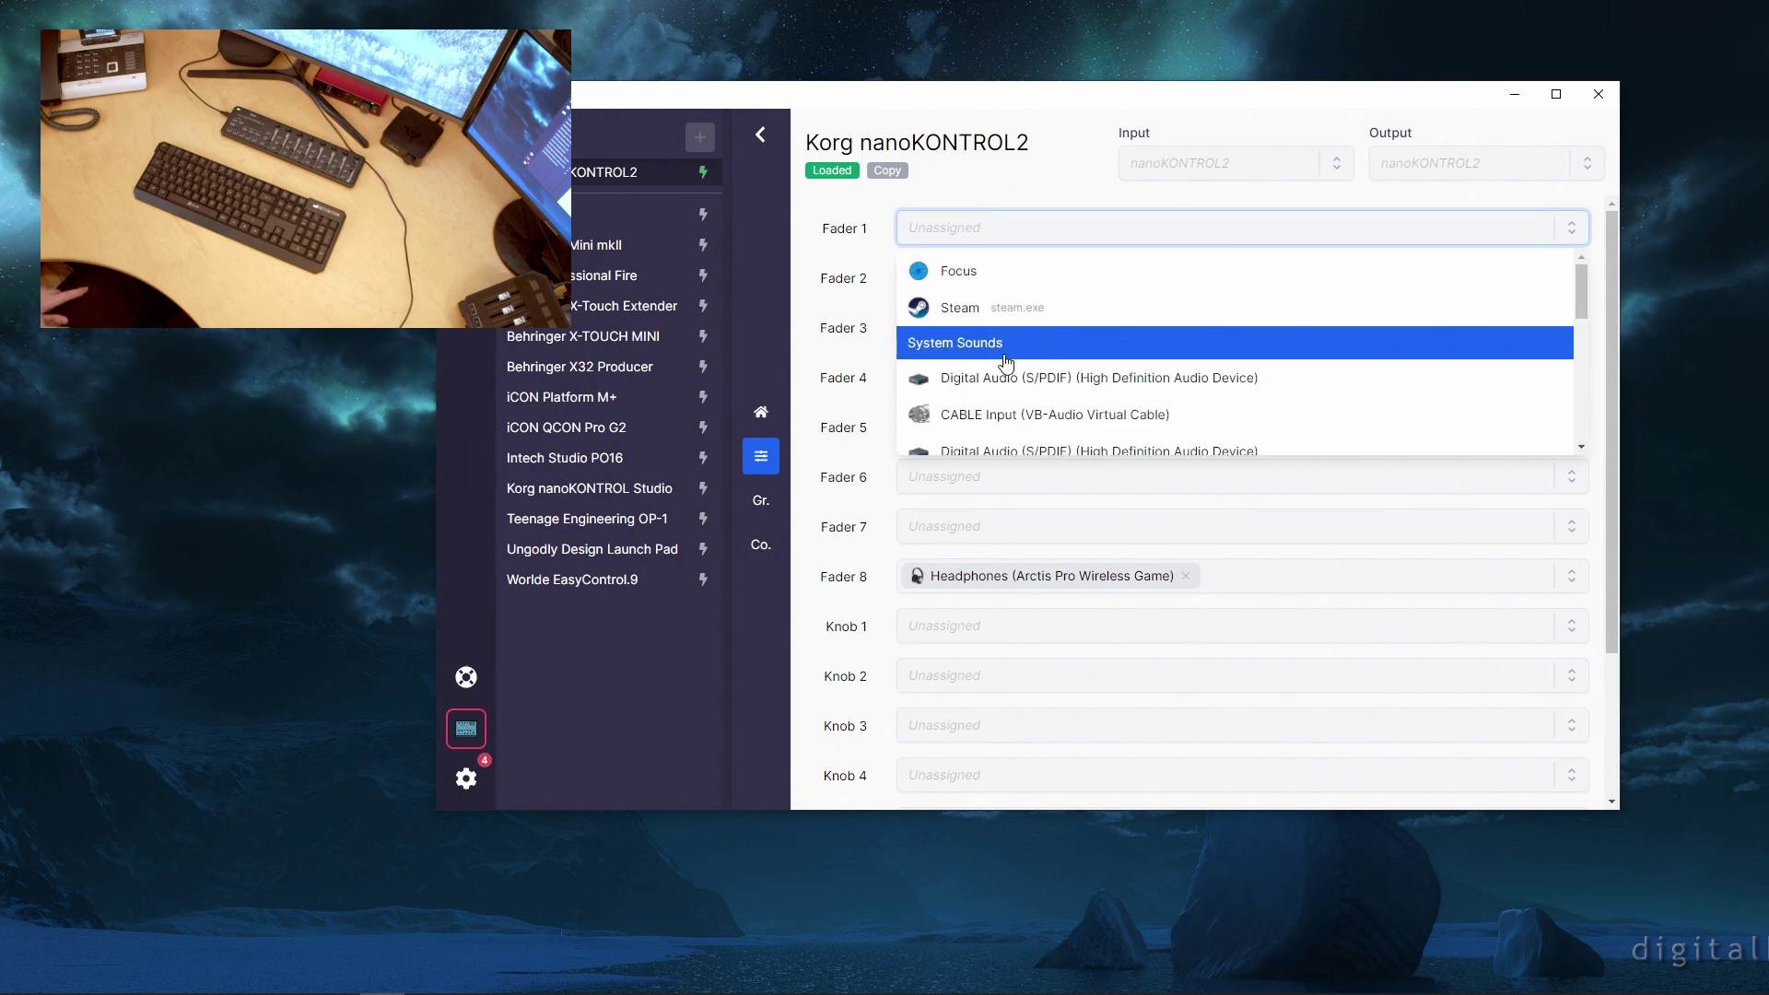
{"action": "scroll", "coordinate": [1013, 377], "scroll_direction": "down", "scroll_amount": 3}
{"action": "scroll", "coordinate": [1023, 387], "scroll_direction": "down", "scroll_amount": 5}
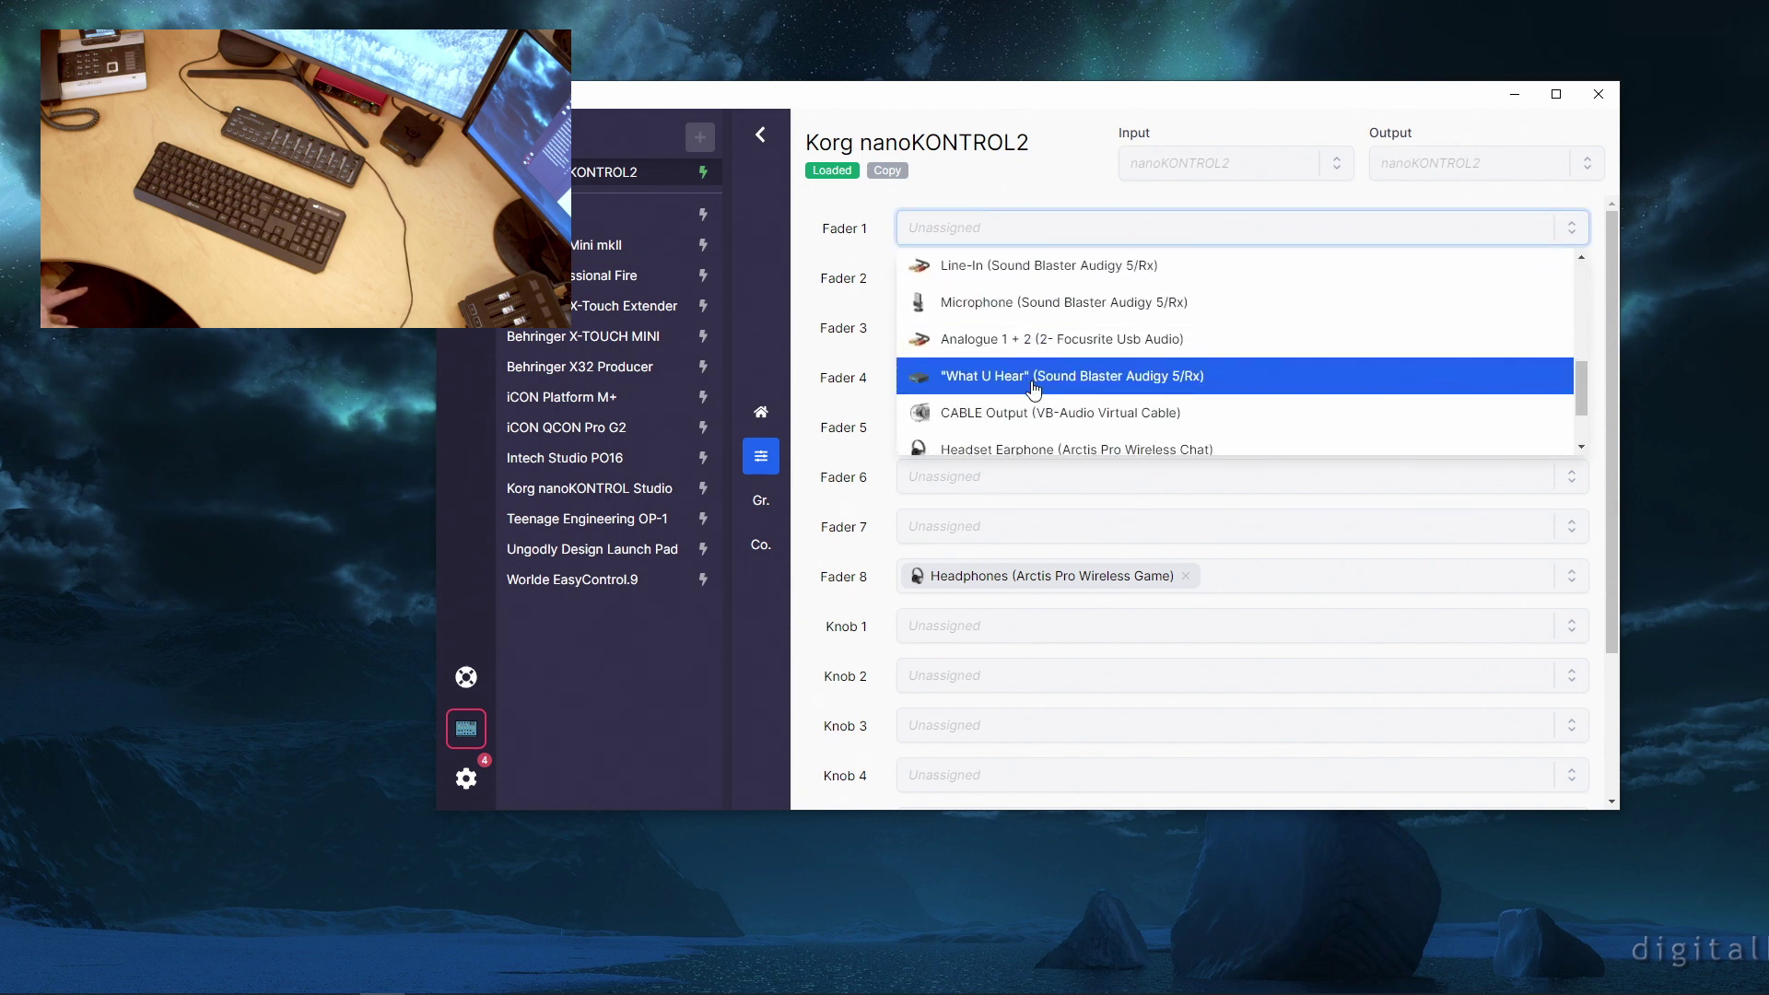
{"action": "scroll", "coordinate": [1041, 419], "scroll_direction": "up", "scroll_amount": 8}
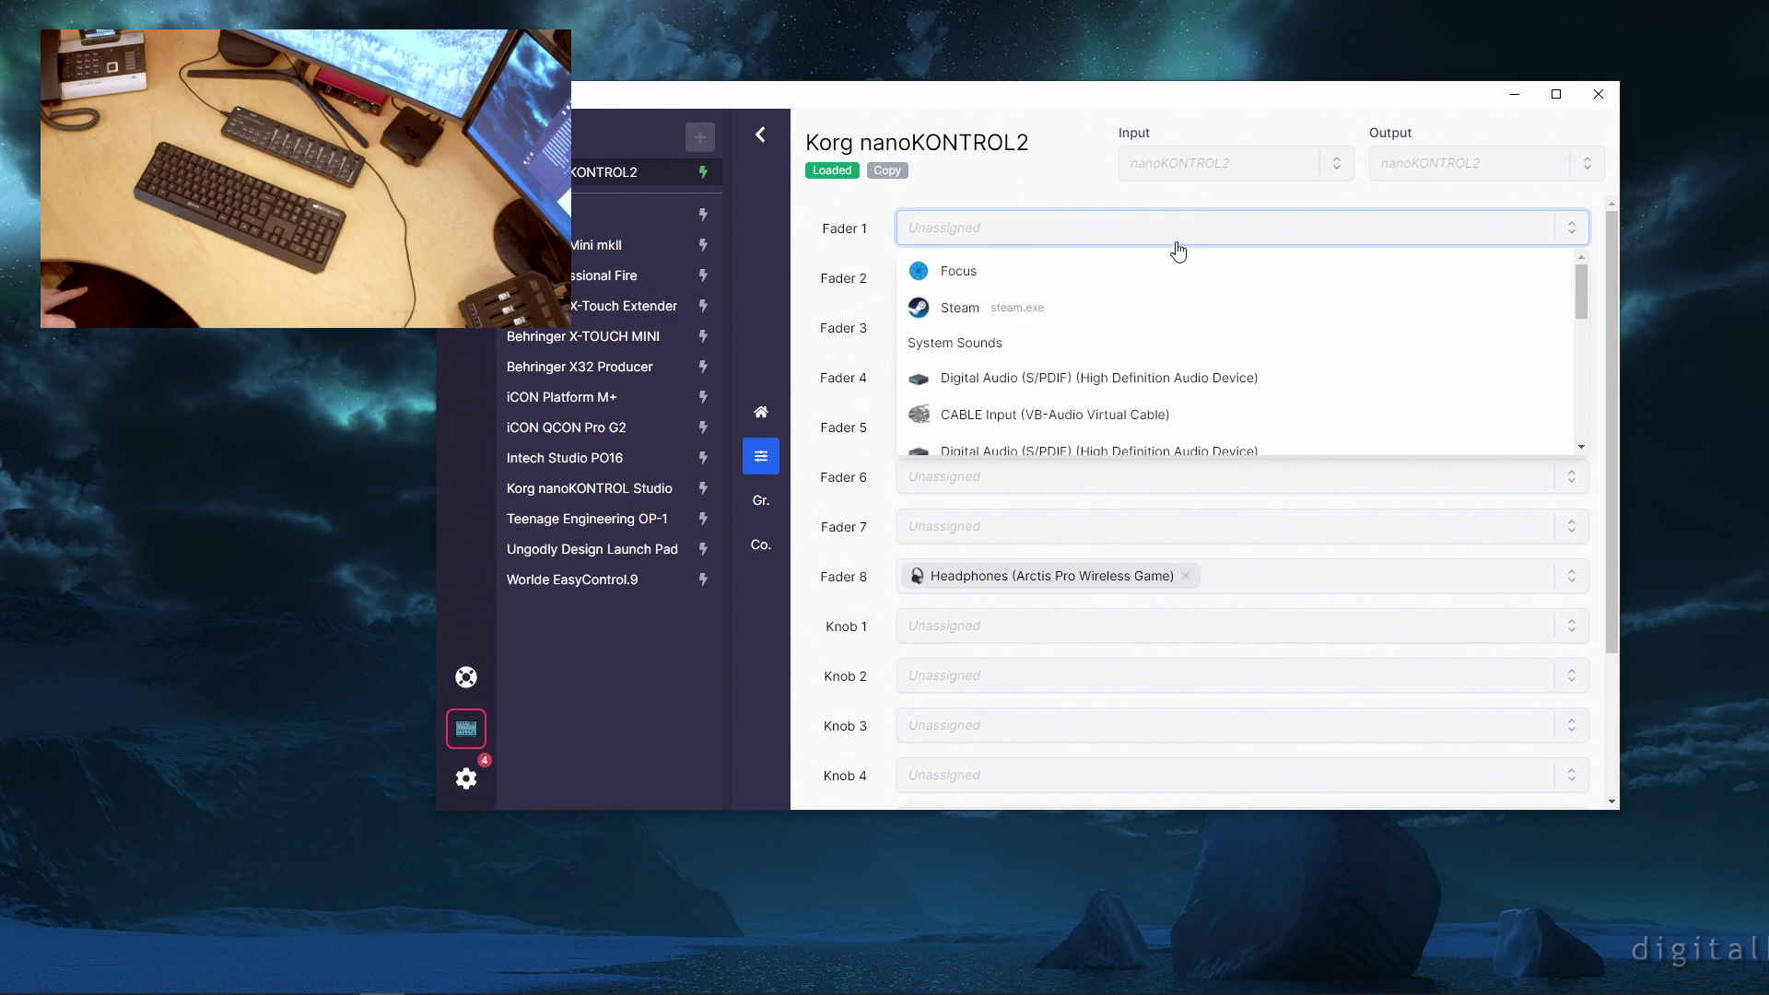
{"action": "left_click", "coordinate": [1573, 224]}
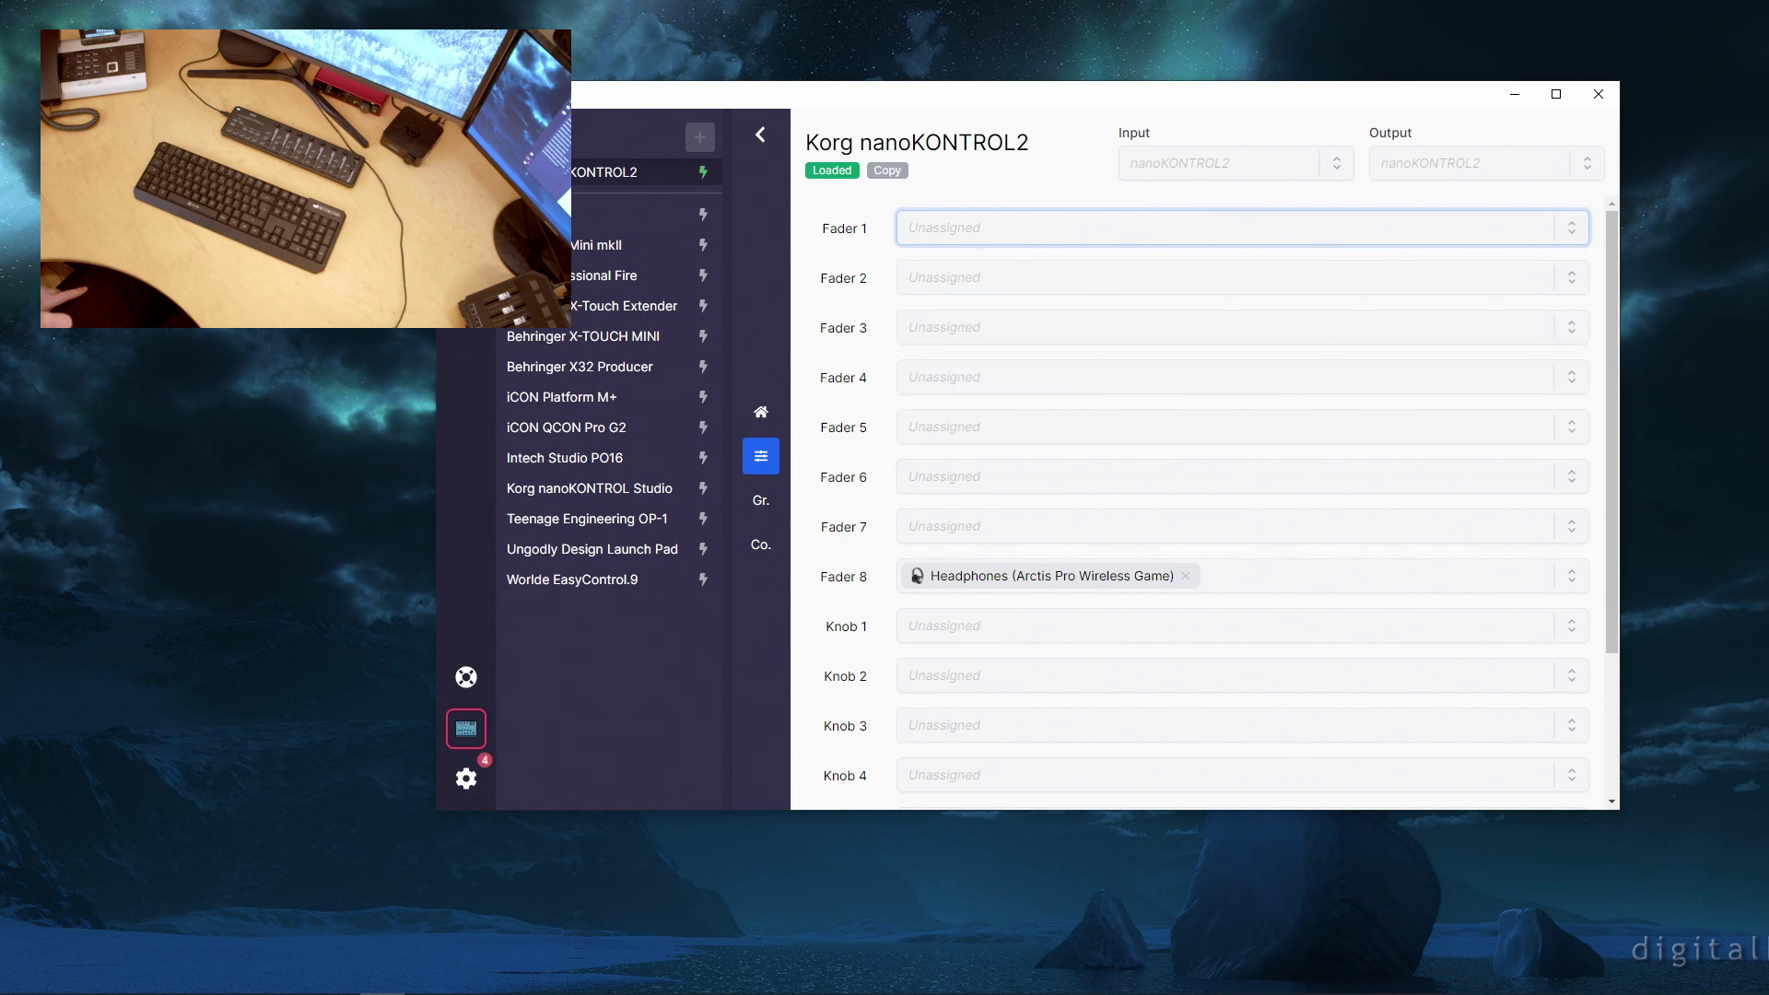
Step: Bring up Spotify, check the sources offered for Fader 1 in MIDI Mixer, and assign Spotify Music to Fader 7
{"action": "mouse_move", "coordinate": [556, 991]}
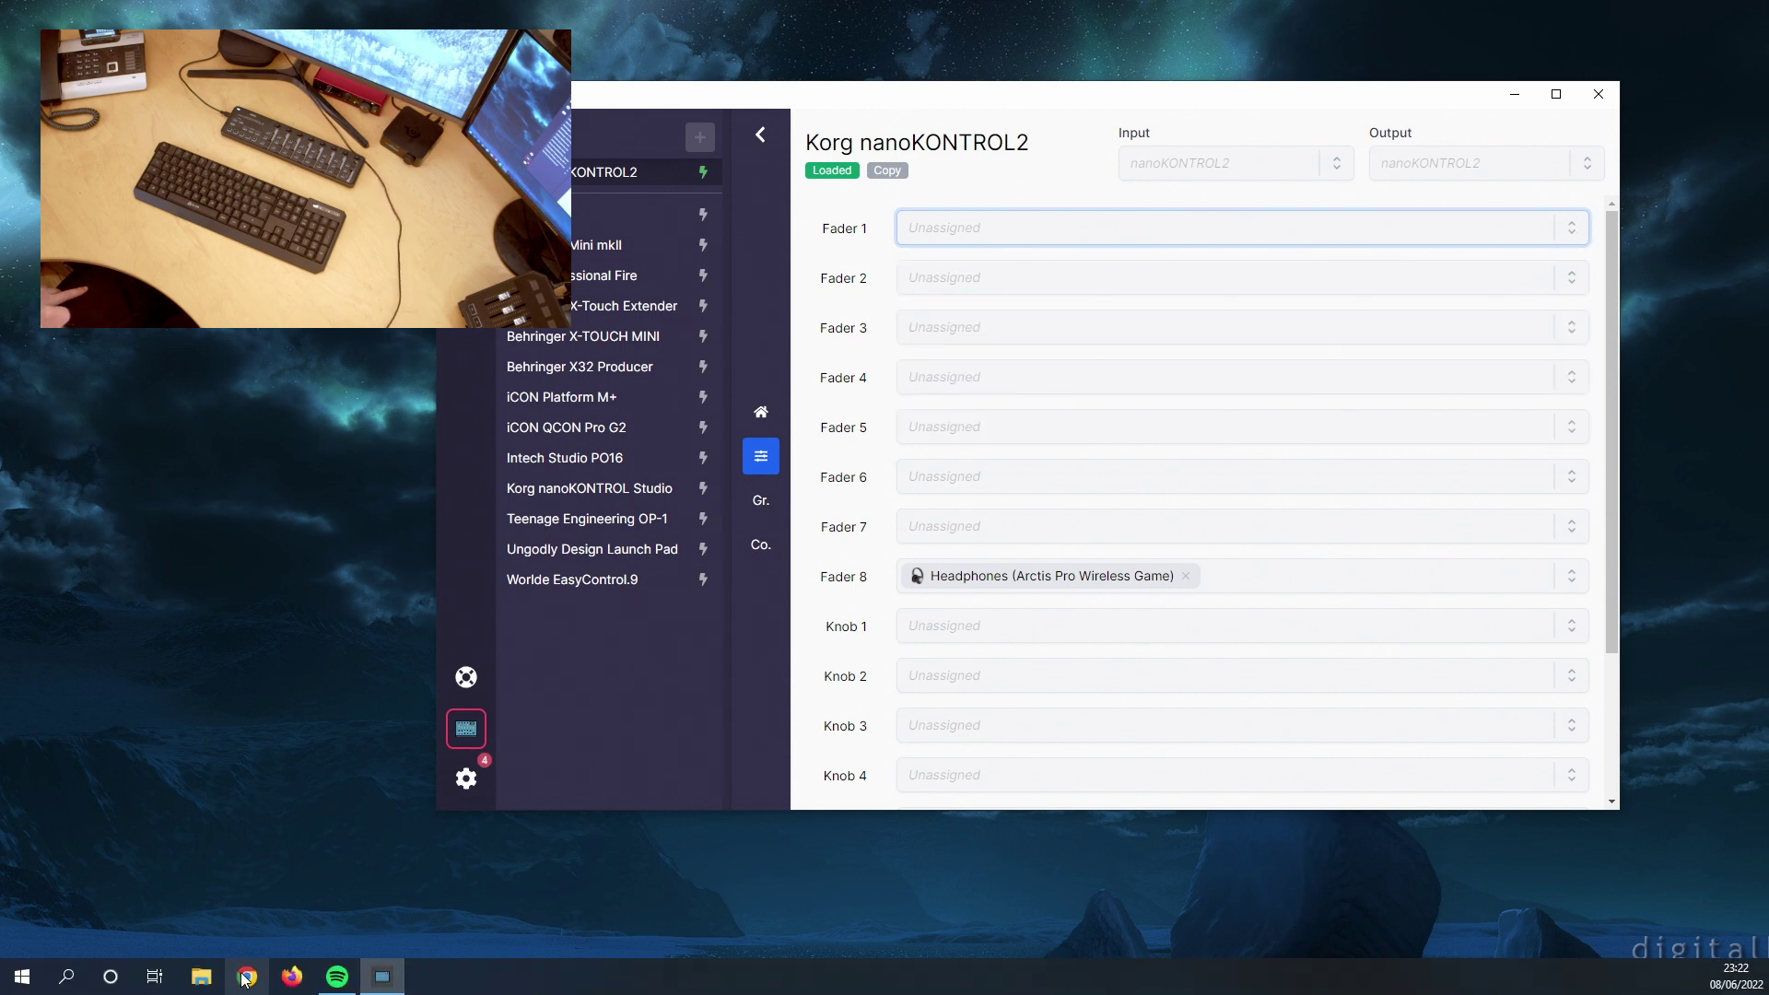
{"action": "left_click", "coordinate": [337, 977]}
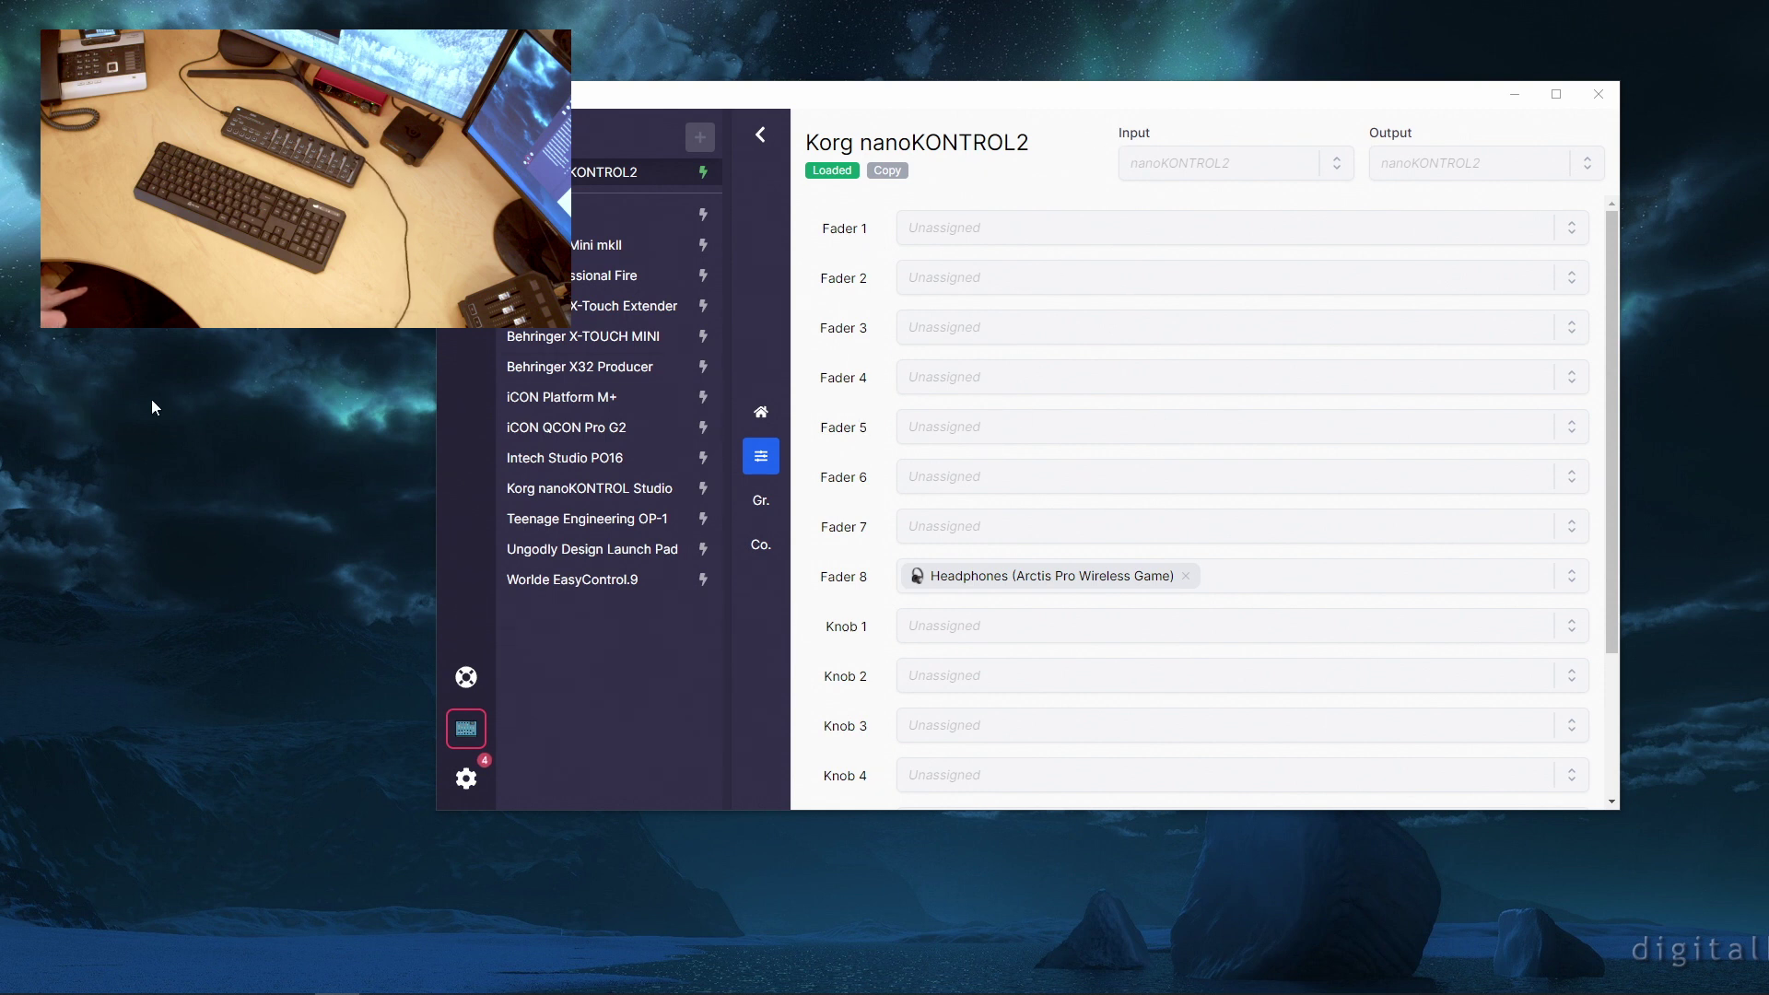
{"action": "left_click", "coordinate": [963, 236]}
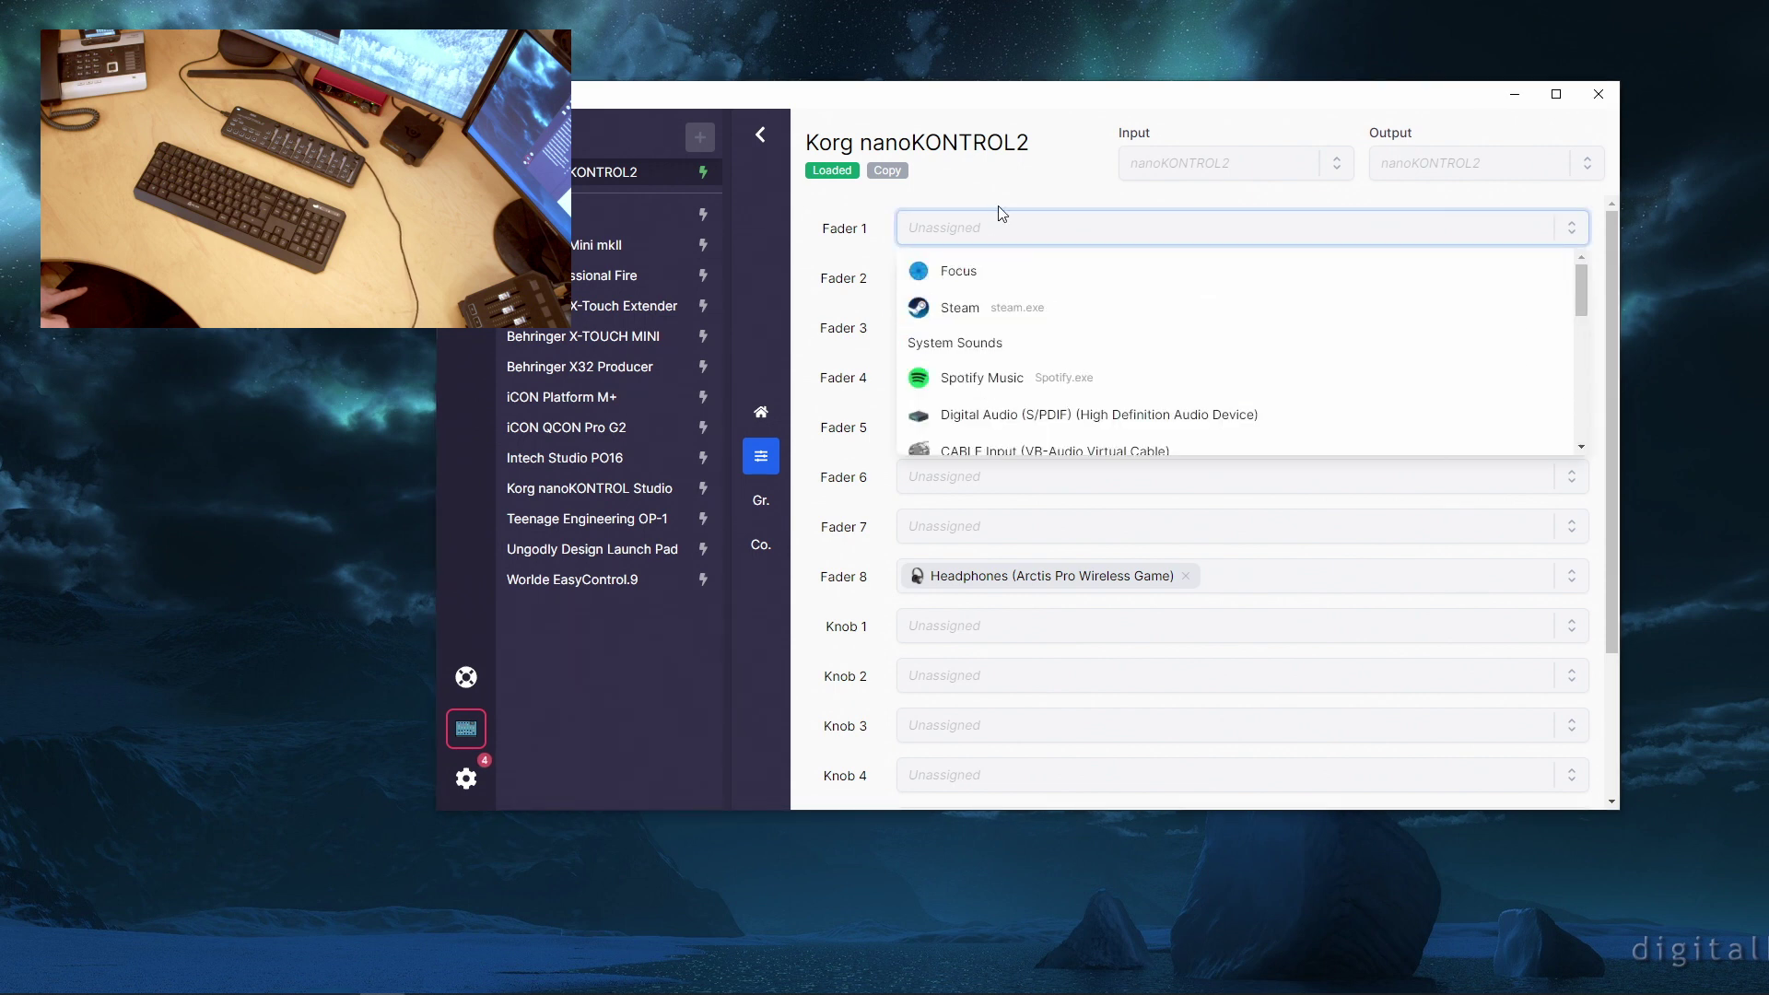
{"action": "left_click", "coordinate": [1034, 217]}
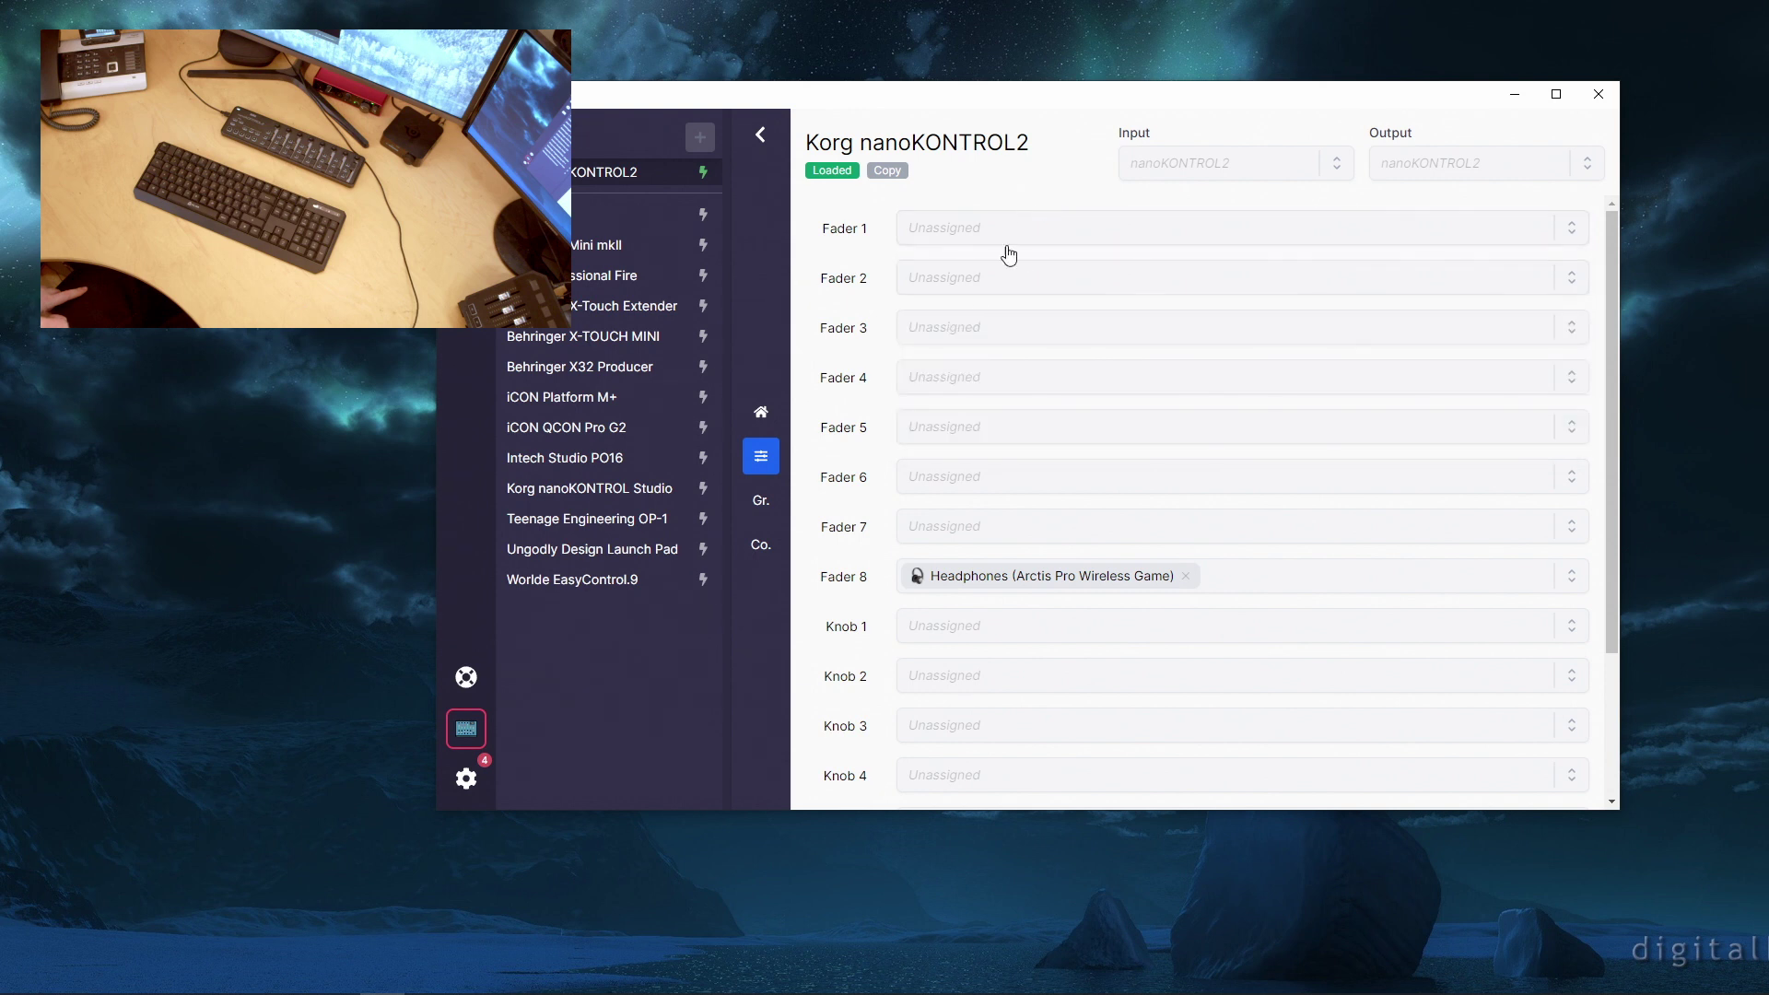
{"action": "left_click", "coordinate": [988, 247]}
{"action": "left_click", "coordinate": [1012, 185]}
{"action": "left_click", "coordinate": [969, 532]}
{"action": "left_click", "coordinate": [975, 677]}
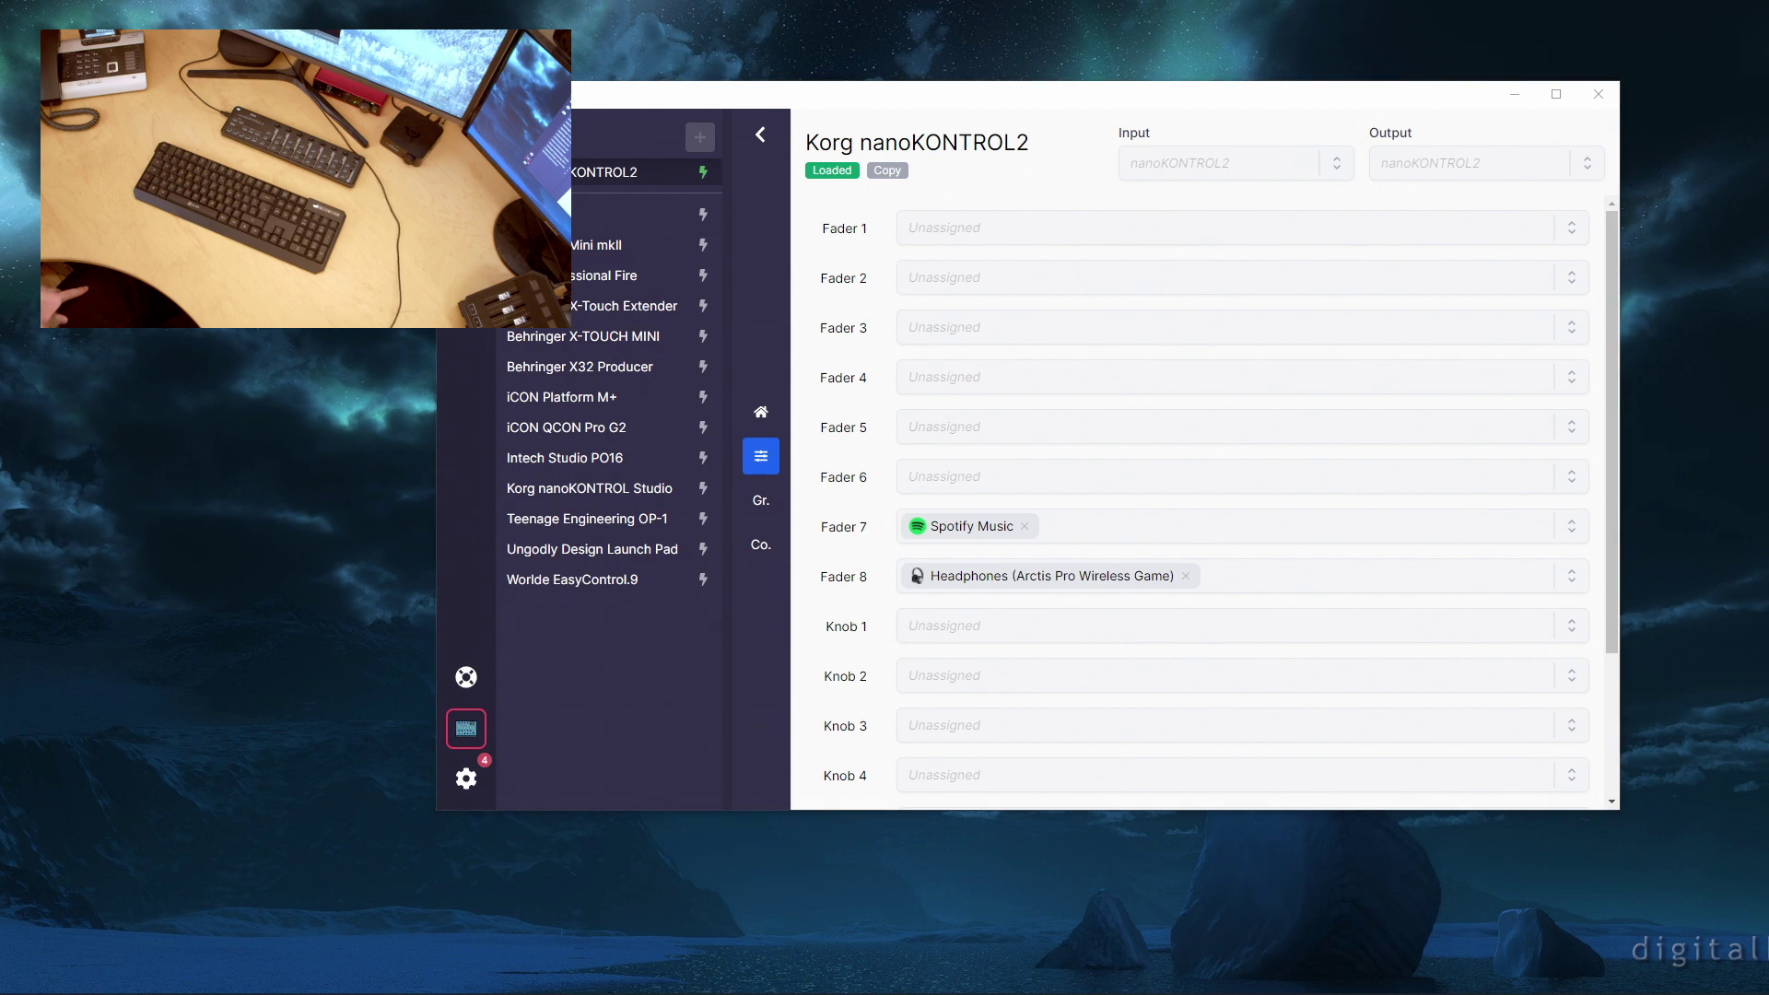
Step: Arrange the Windows Volume Mixer and MIDI Mixer windows apart on the desktop so they do not overlap
{"action": "left_click_drag", "start_coordinate": [1391, 618], "coordinate": [1508, 658]}
{"action": "left_click_drag", "start_coordinate": [832, 101], "coordinate": [427, 54]}
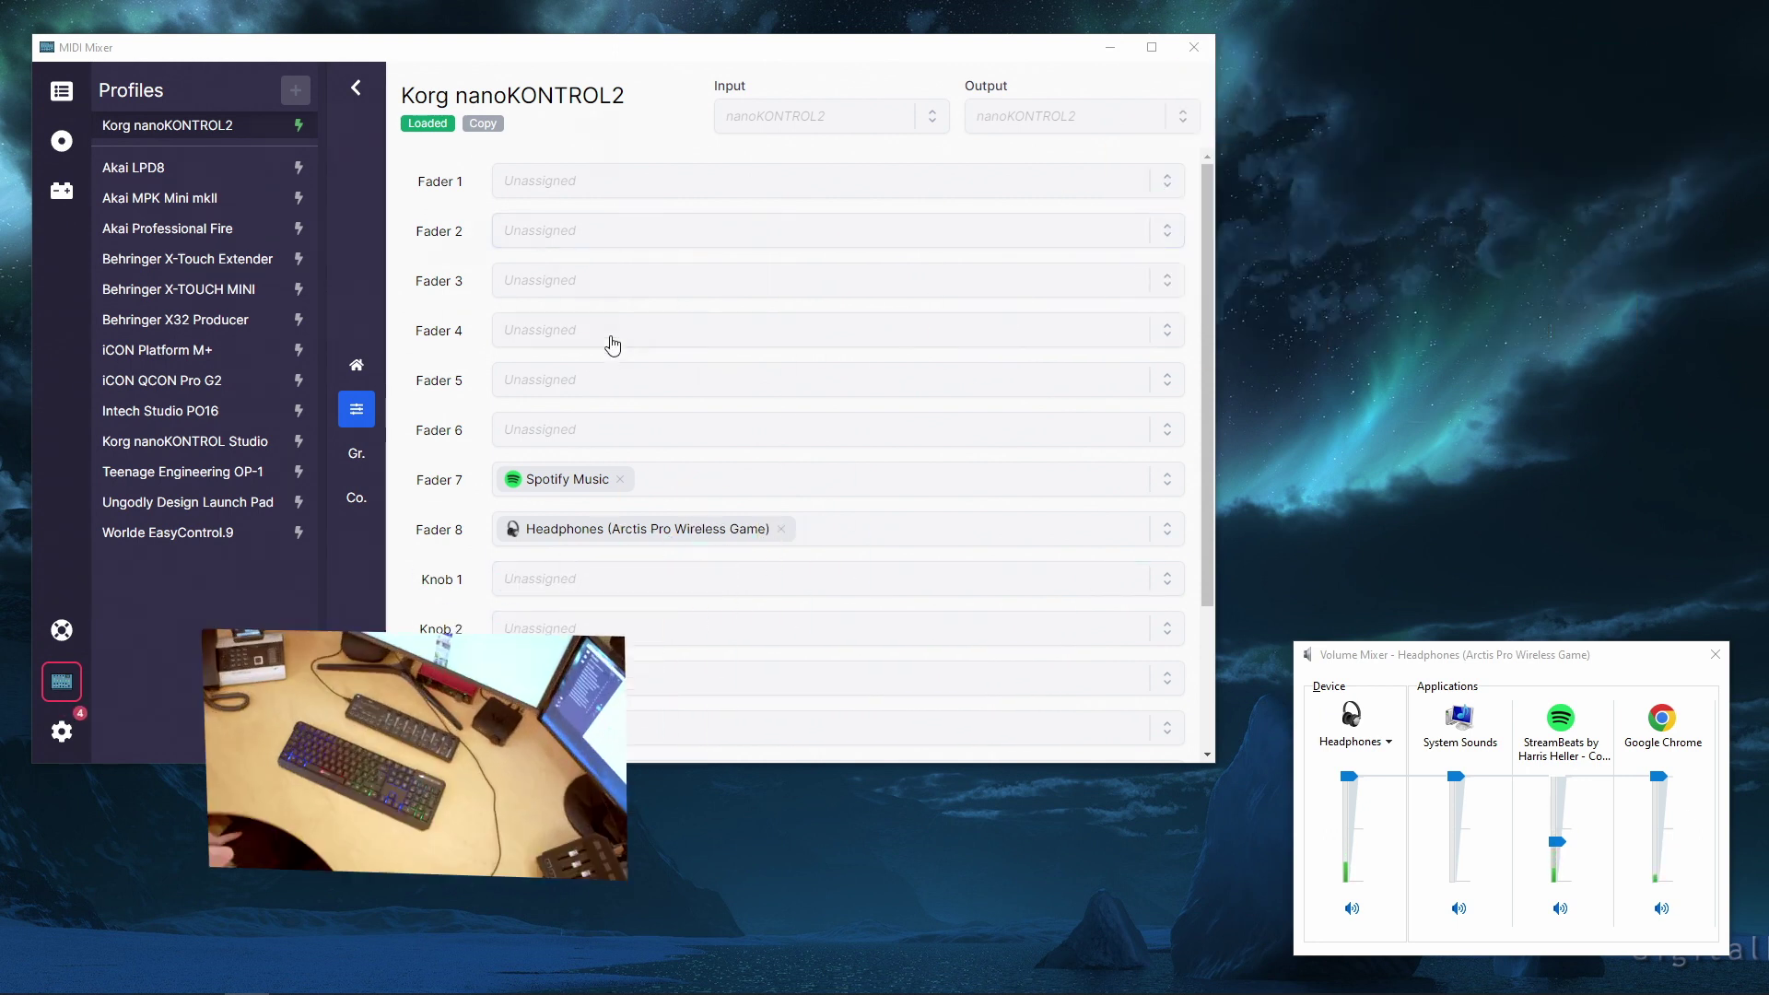
{"action": "left_click", "coordinate": [572, 193]}
{"action": "left_click", "coordinate": [589, 363]}
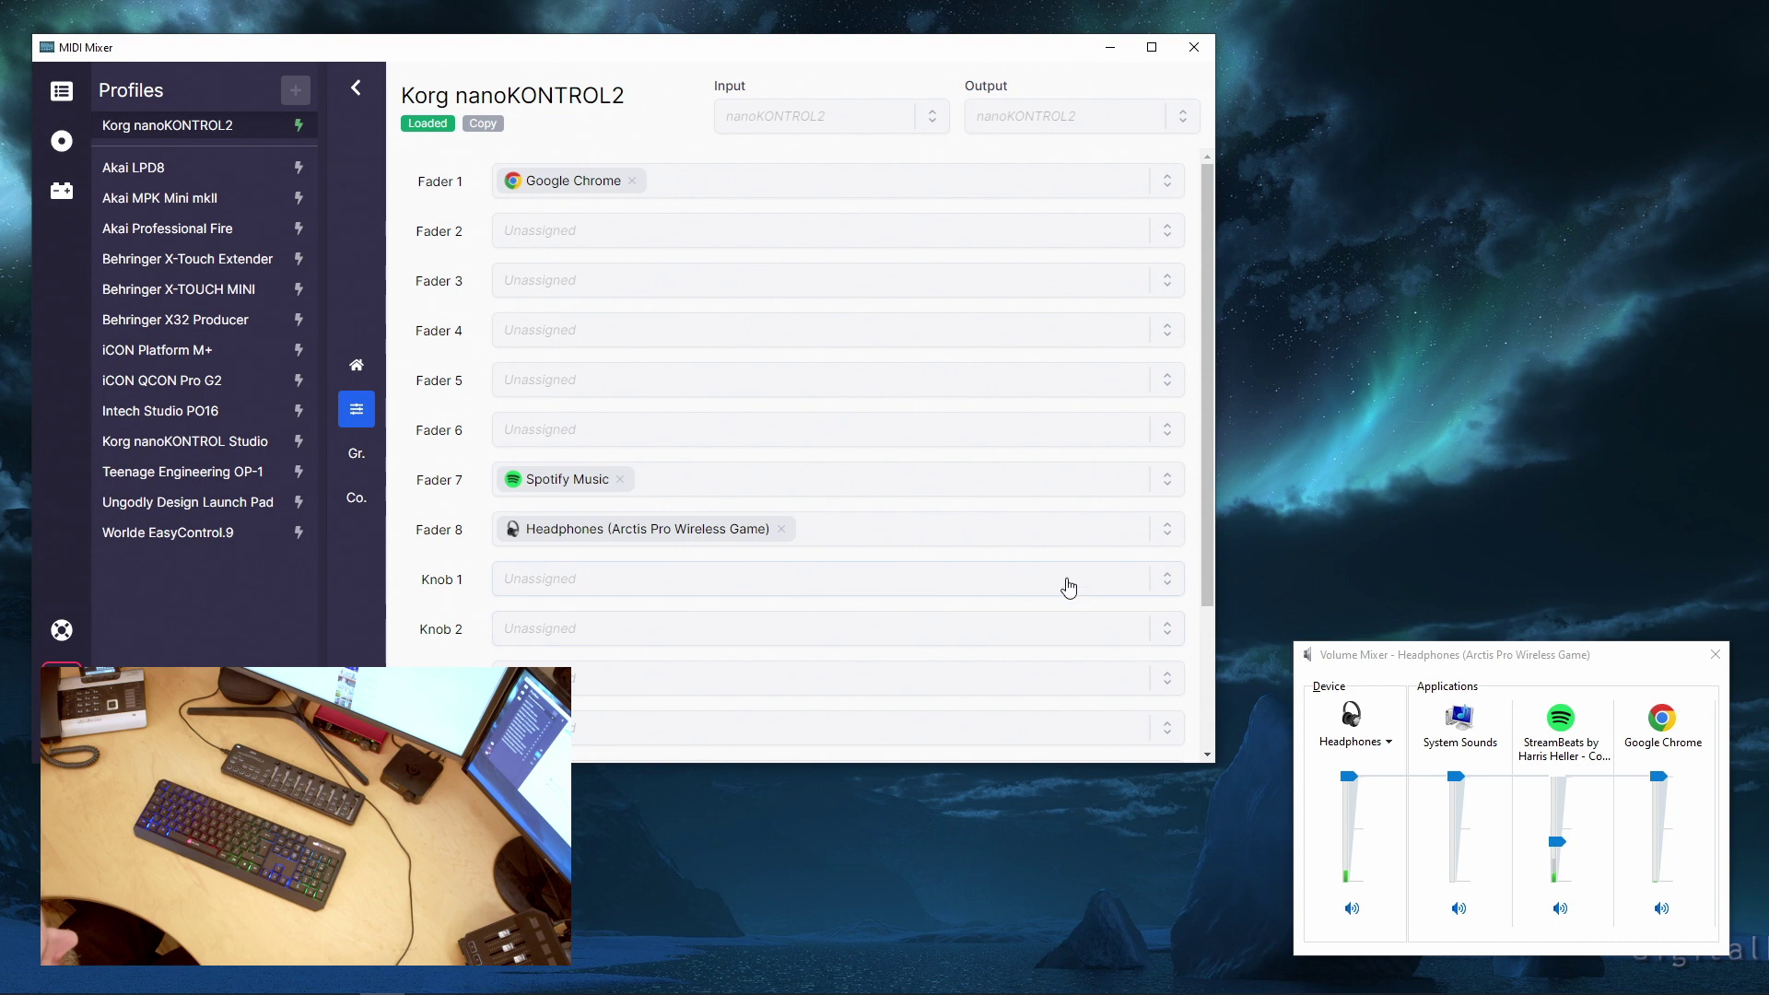
{"action": "left_click", "coordinate": [635, 185]}
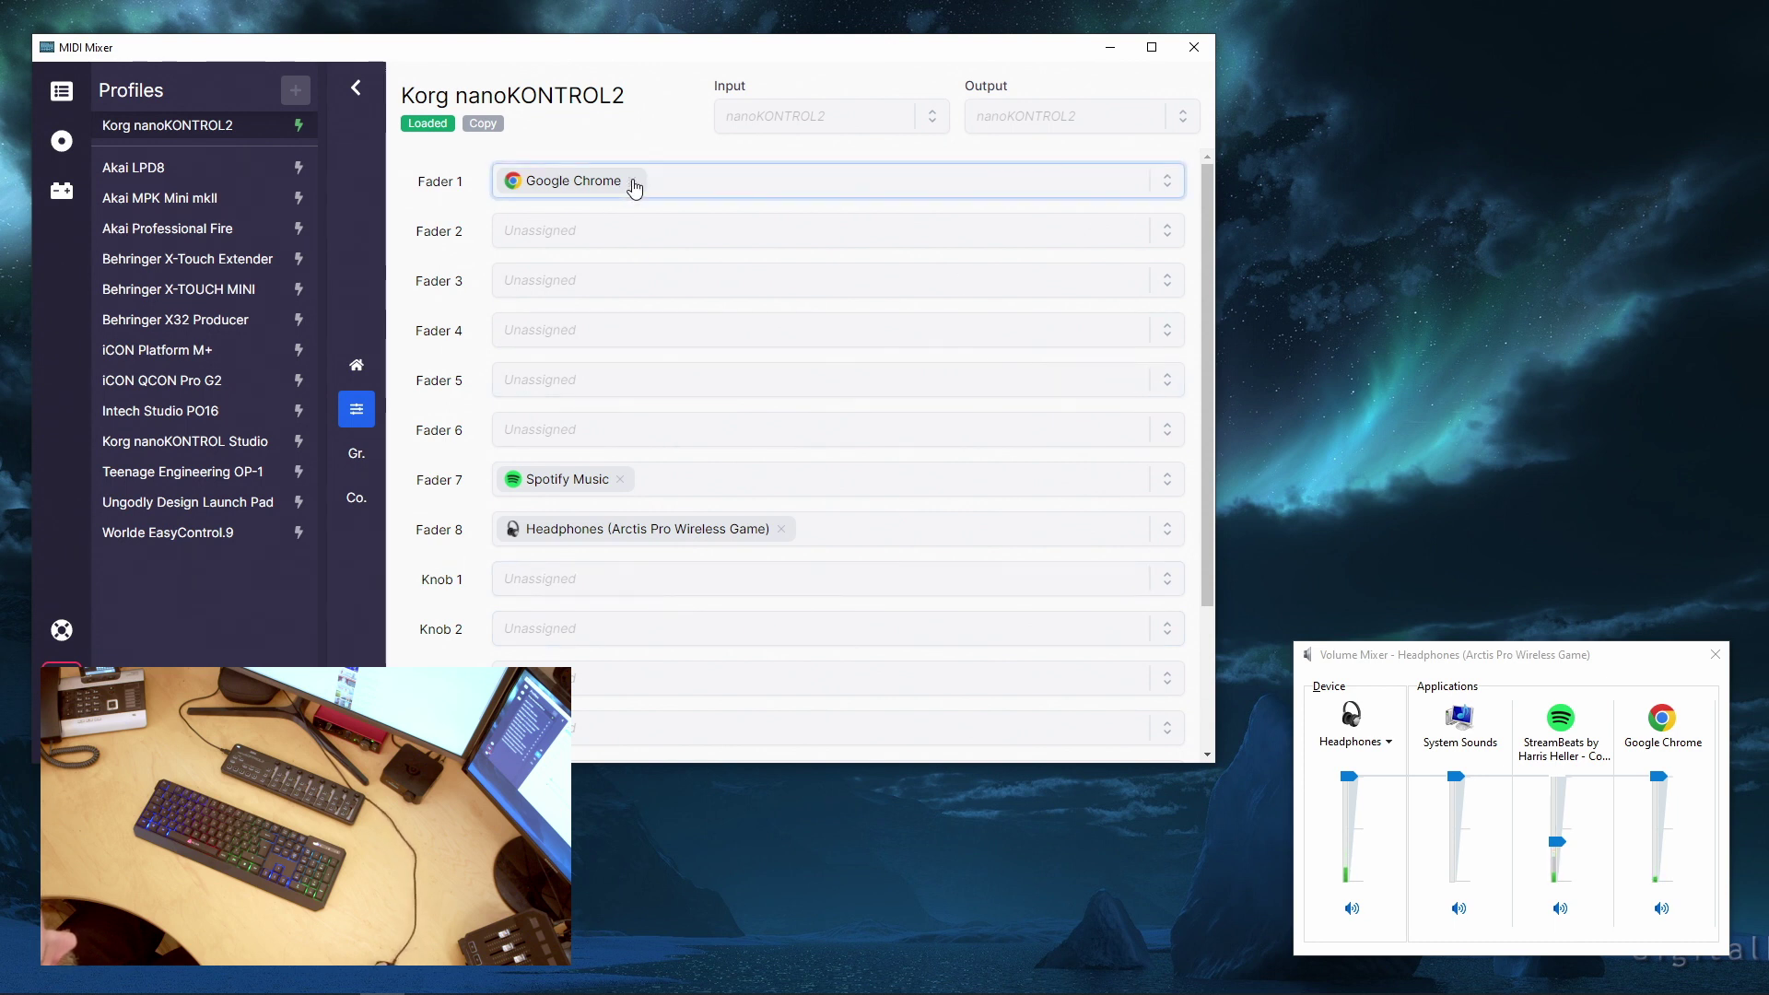
{"action": "left_click", "coordinate": [635, 182]}
Step: Assign Google Chrome to Fader 6 in the Korg nanoKONTROL2 profile
{"action": "left_click", "coordinate": [1167, 431]}
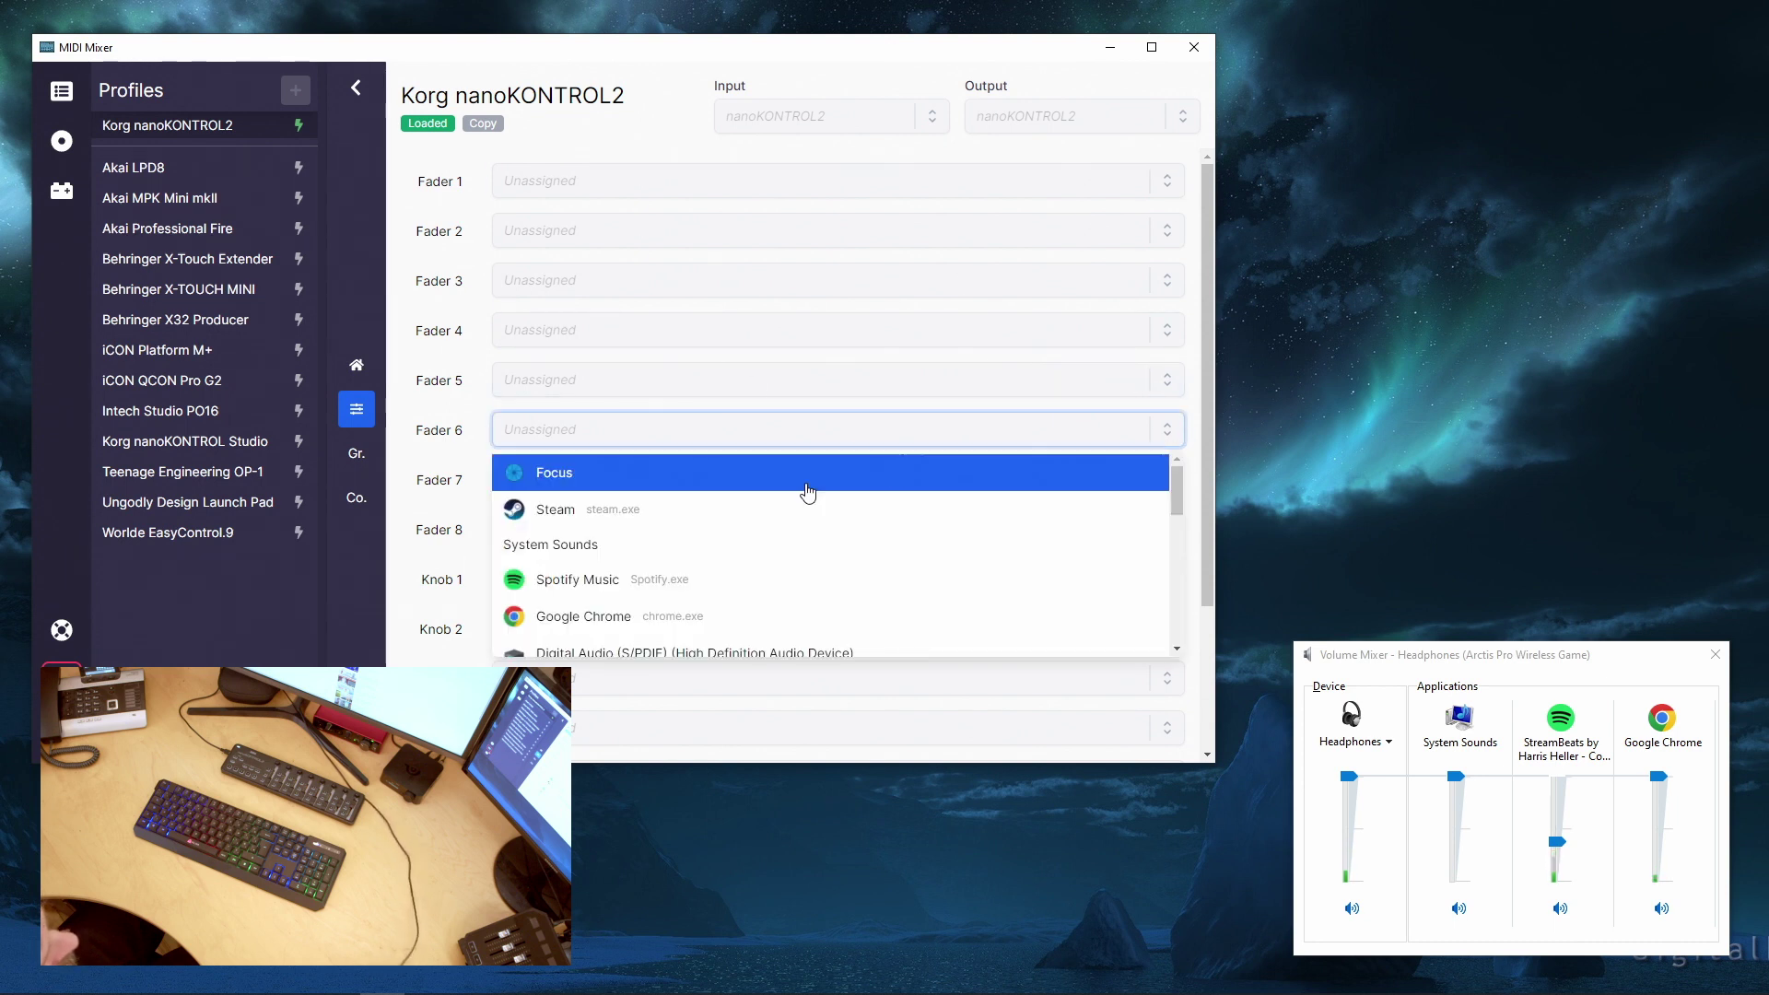
{"action": "left_click", "coordinate": [754, 614]}
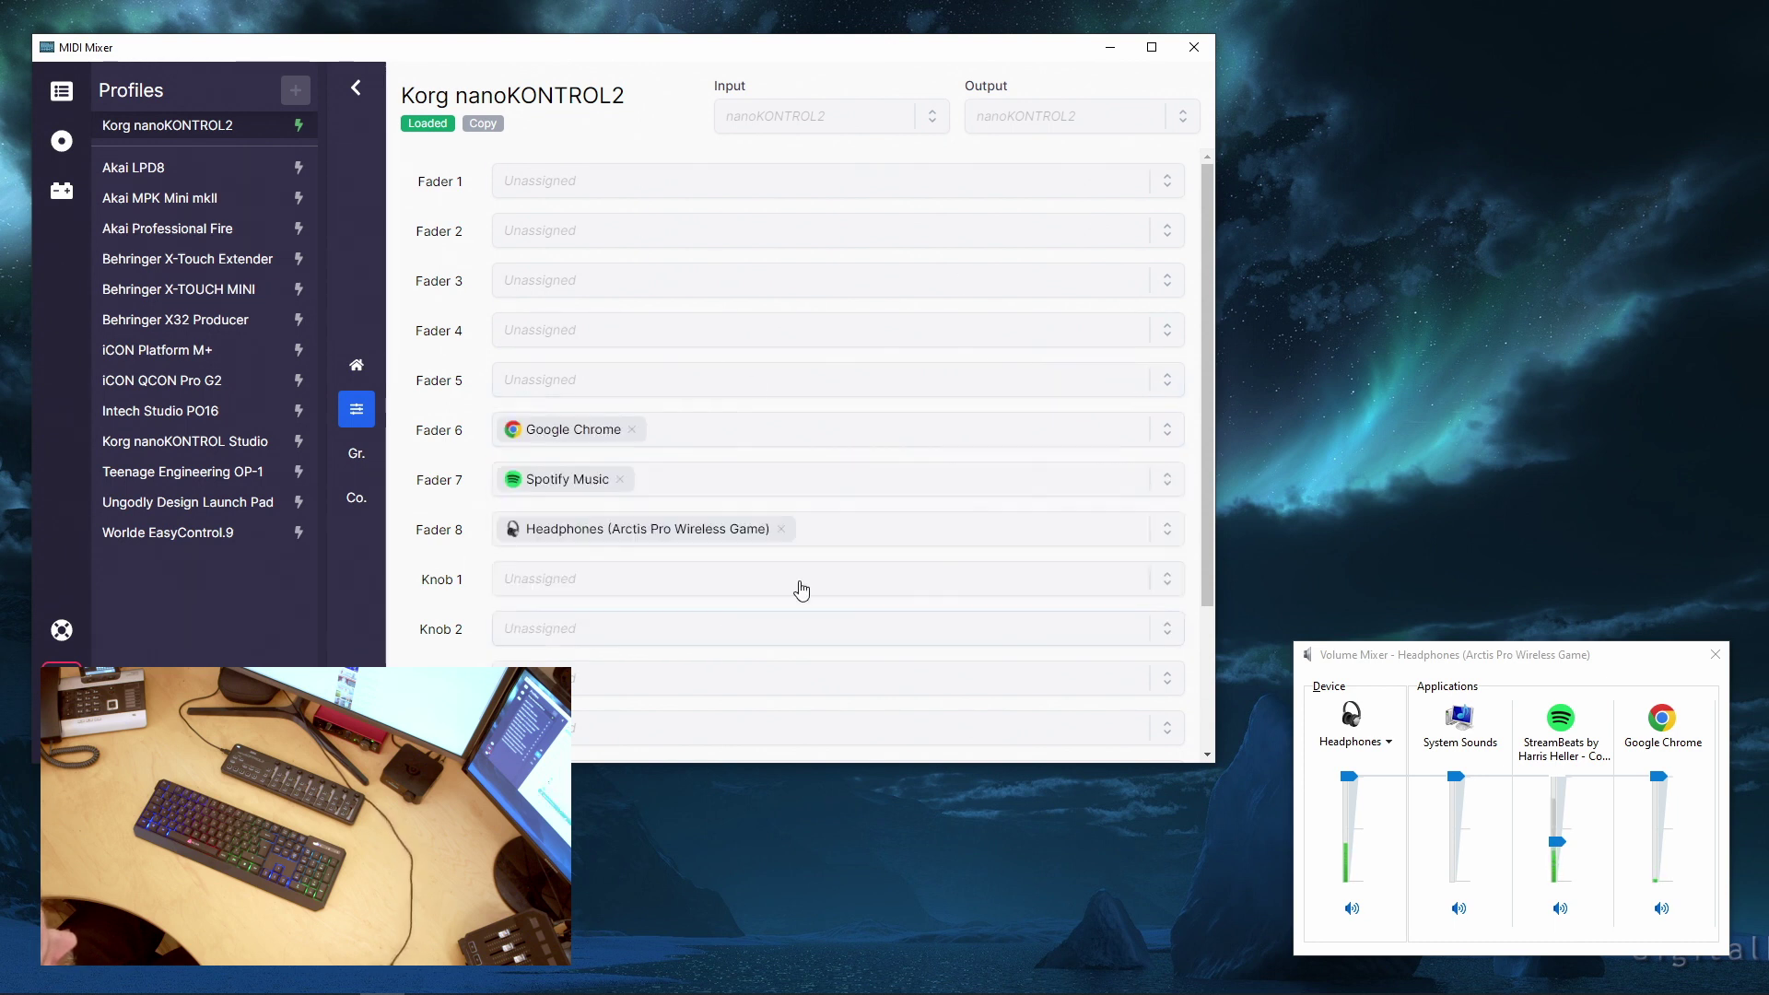
Step: Assign Headset Microphone (Arctis Pro Wireless Chat) to Fader 1 in the Korg nanoKONTROL2 profile
{"action": "left_click", "coordinate": [1169, 183]}
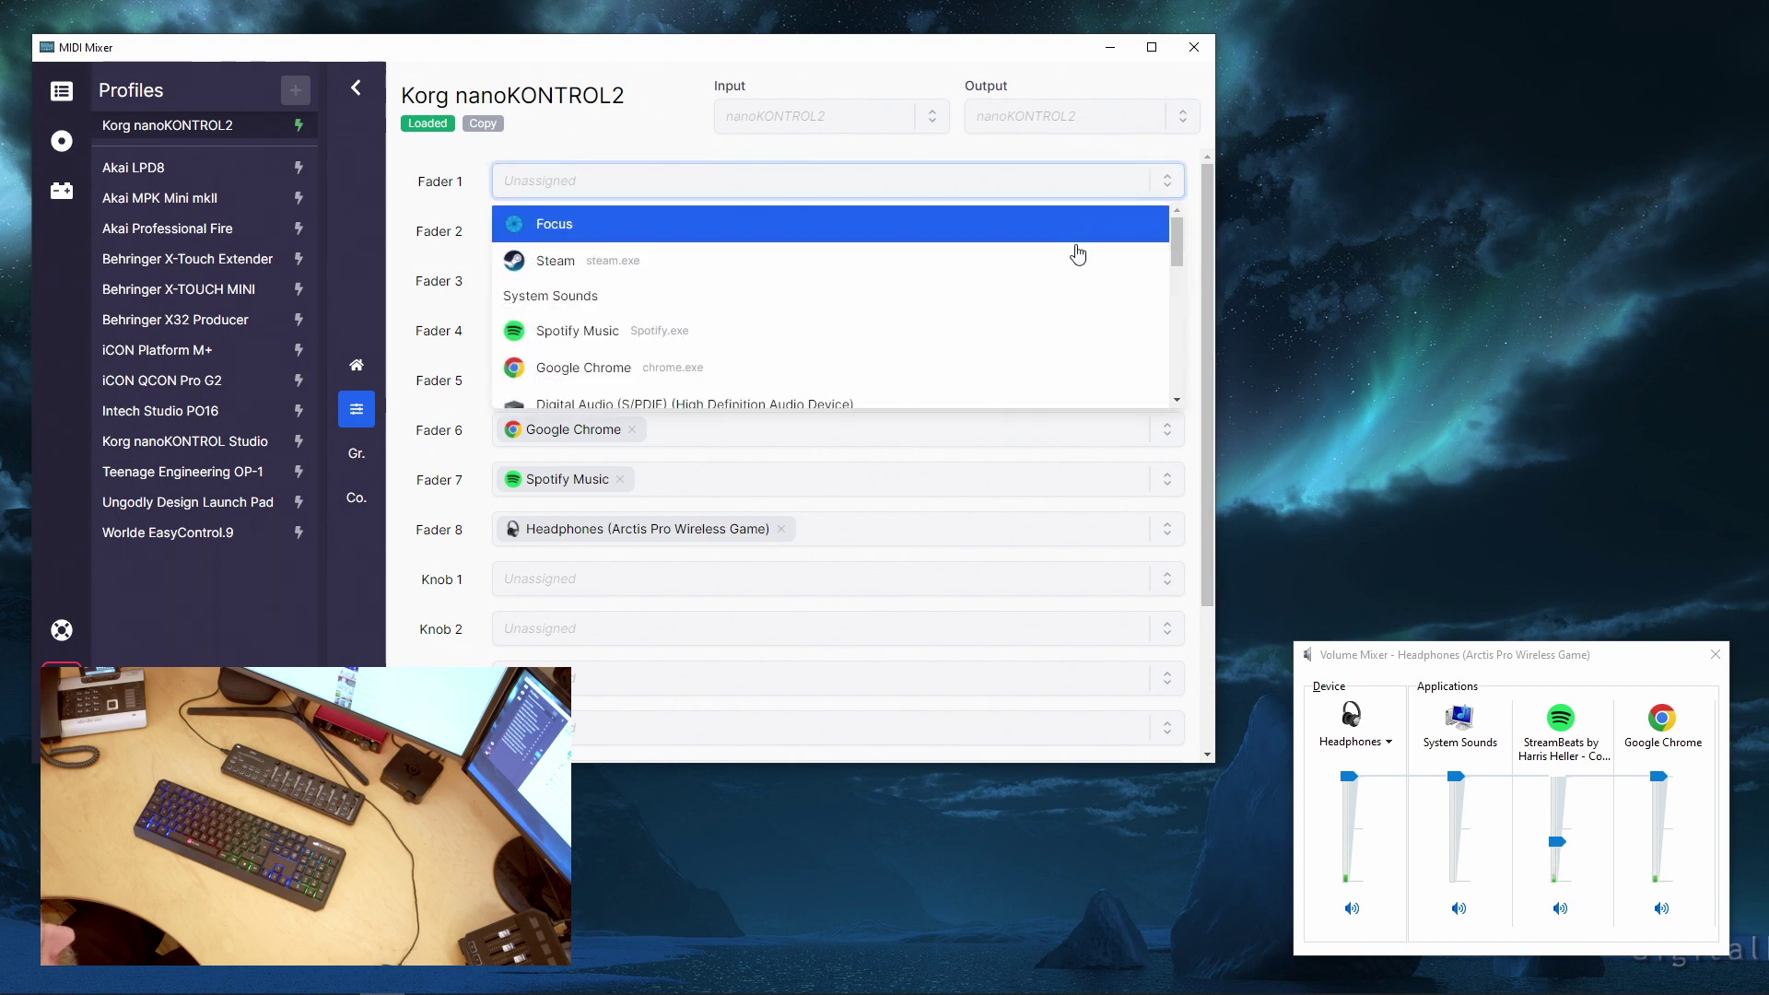
{"action": "scroll", "coordinate": [1054, 284], "scroll_direction": "down", "scroll_amount": 1}
{"action": "scroll", "coordinate": [1047, 327], "scroll_direction": "down", "scroll_amount": 1}
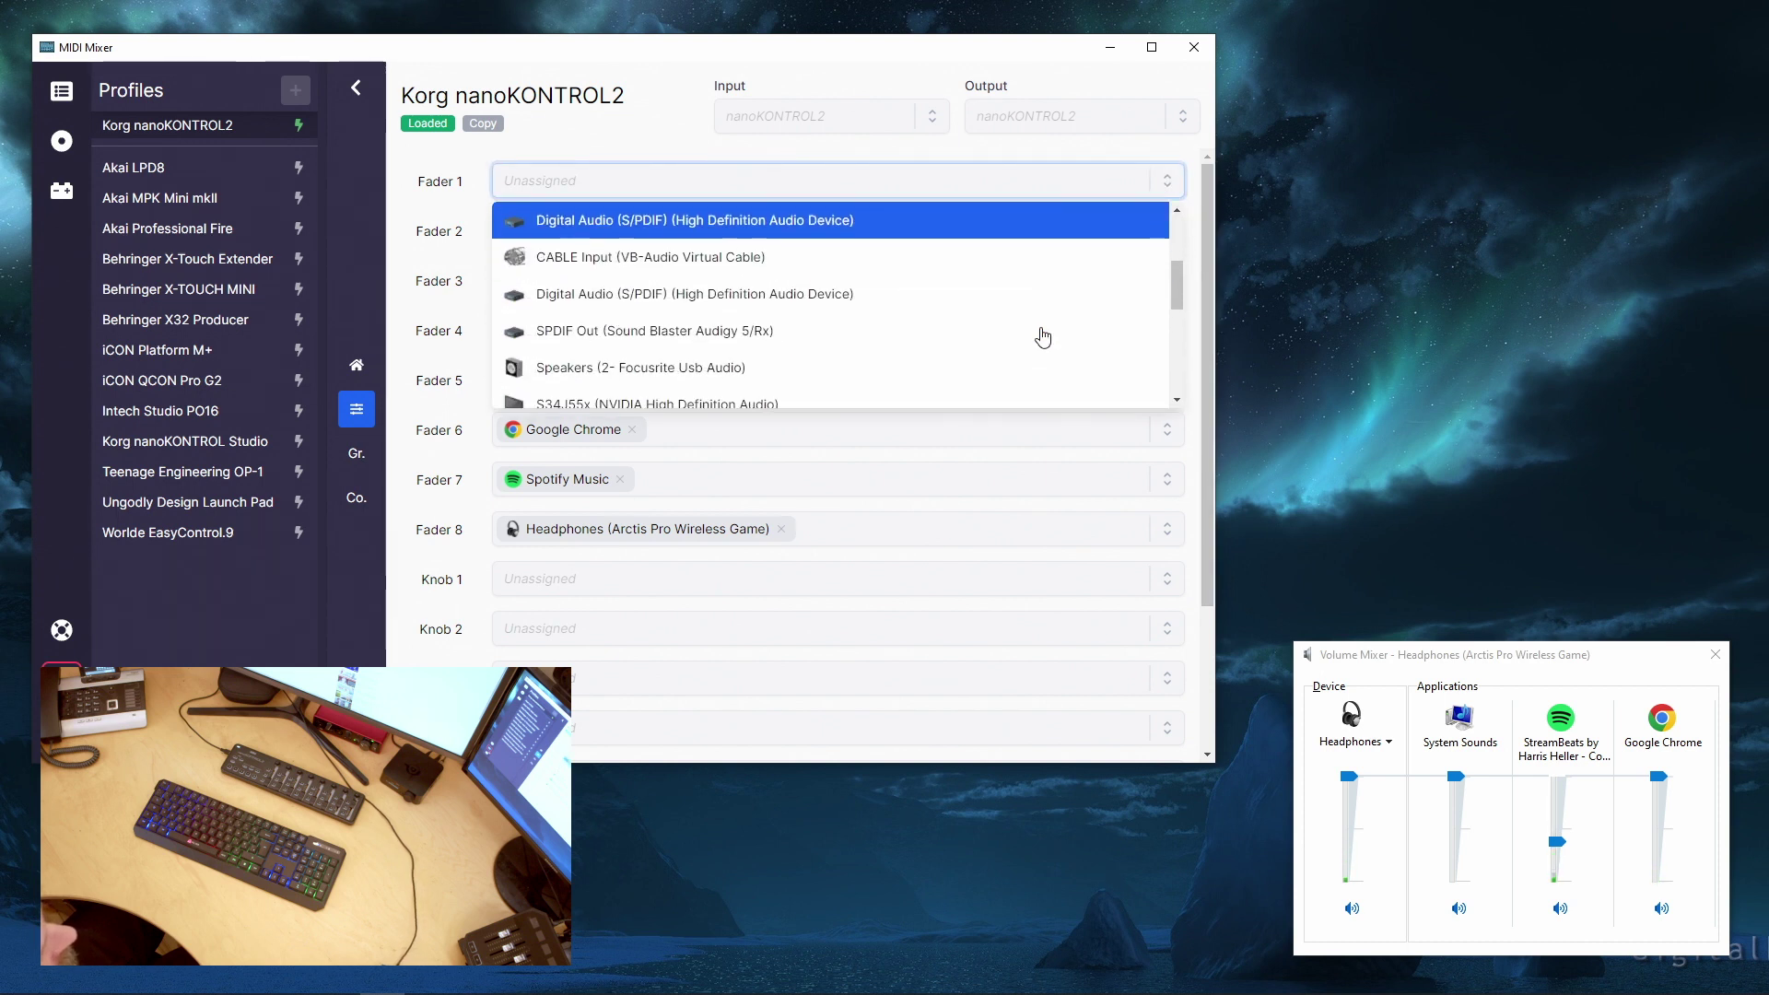
{"action": "scroll", "coordinate": [1041, 341], "scroll_direction": "down", "scroll_amount": 4}
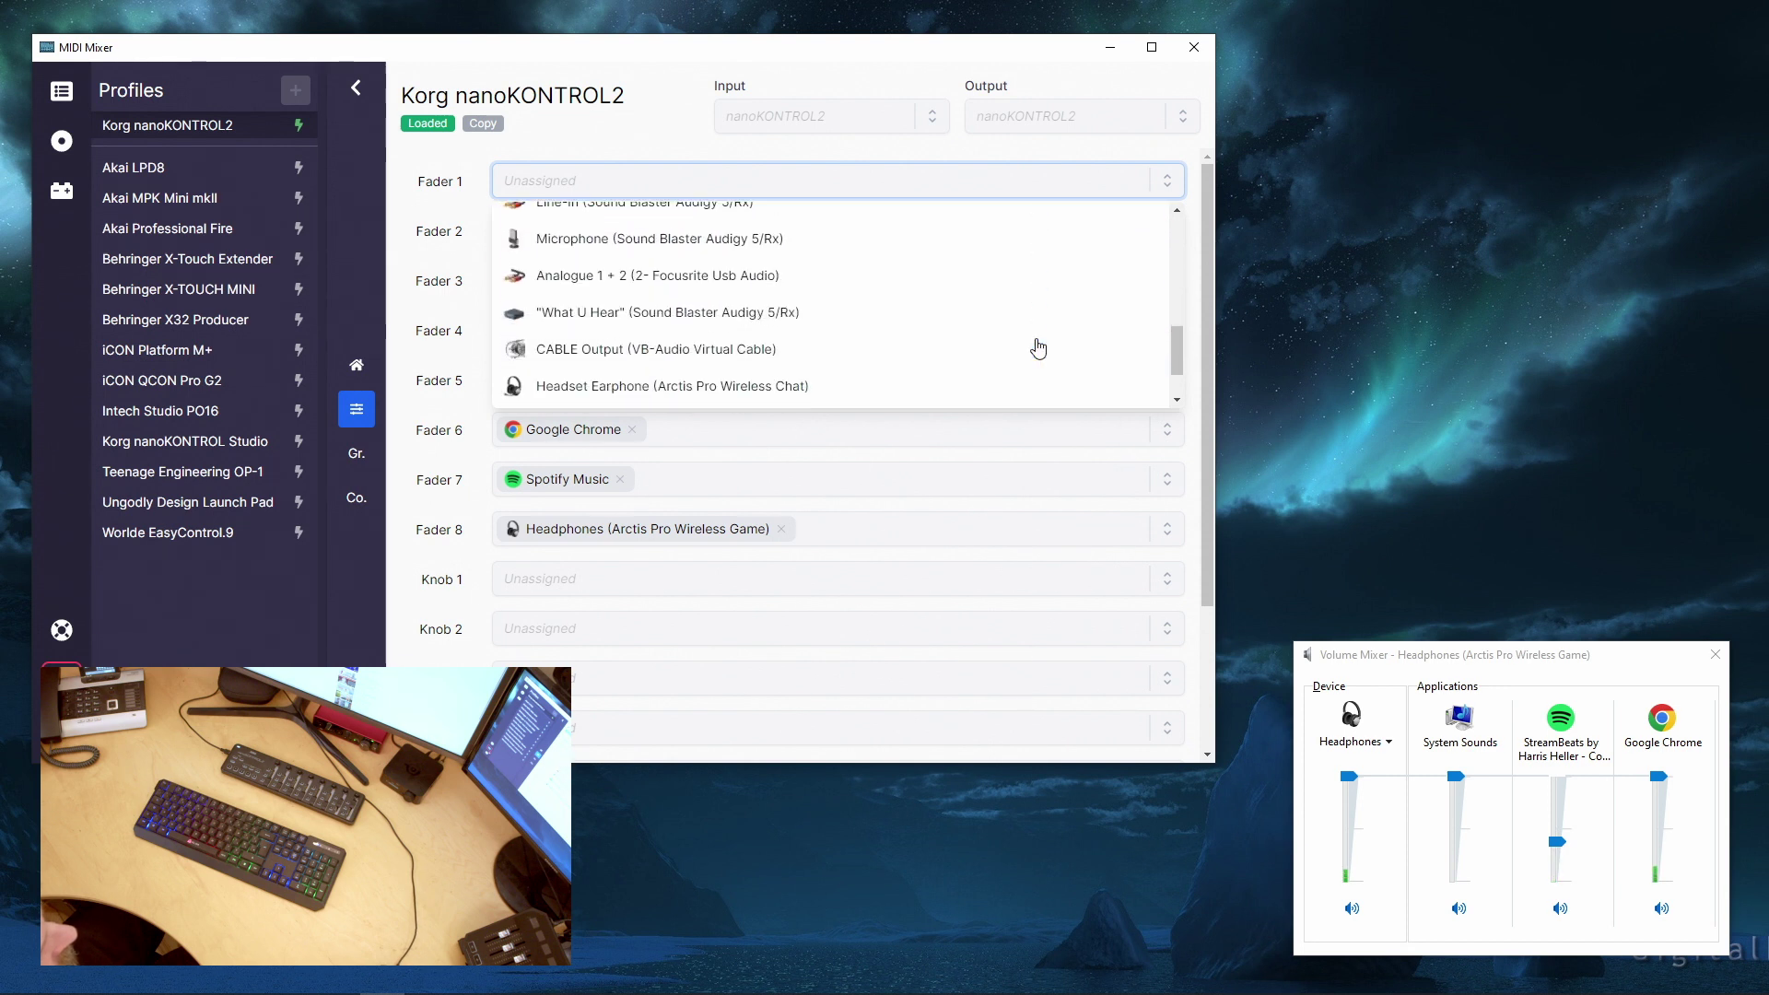
{"action": "scroll", "coordinate": [1036, 348], "scroll_direction": "down", "scroll_amount": 2}
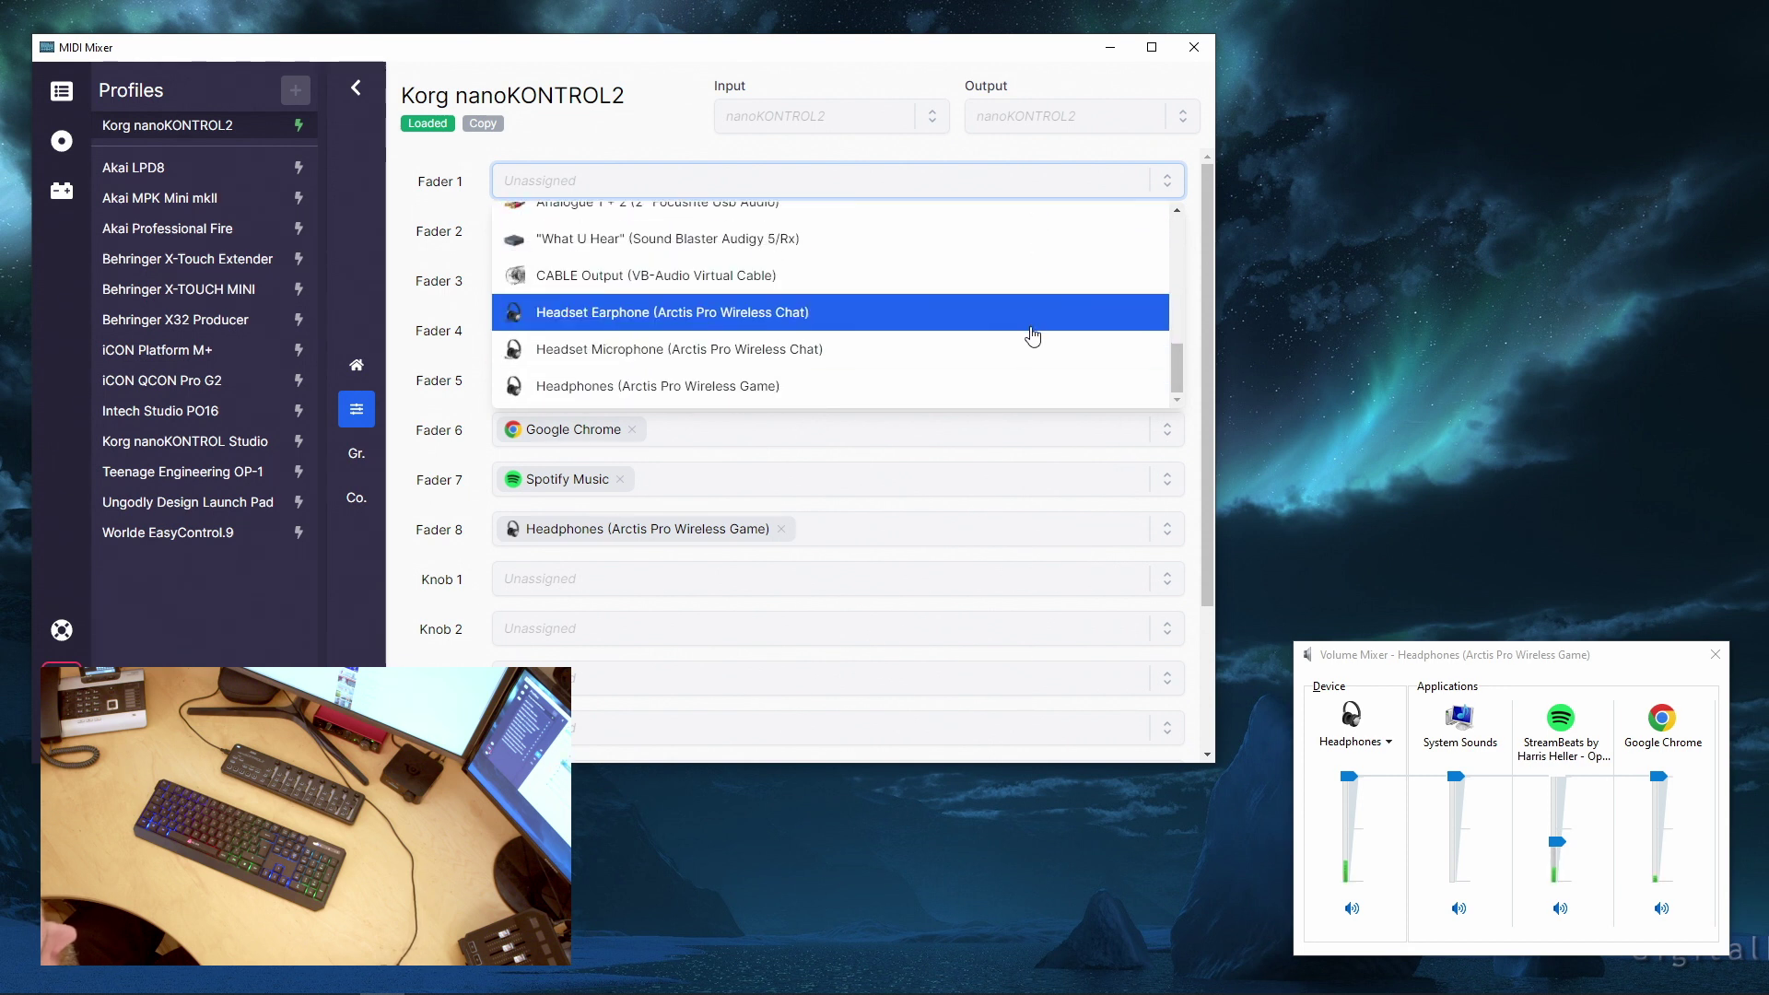
{"action": "scroll", "coordinate": [1018, 341], "scroll_direction": "down", "scroll_amount": 2}
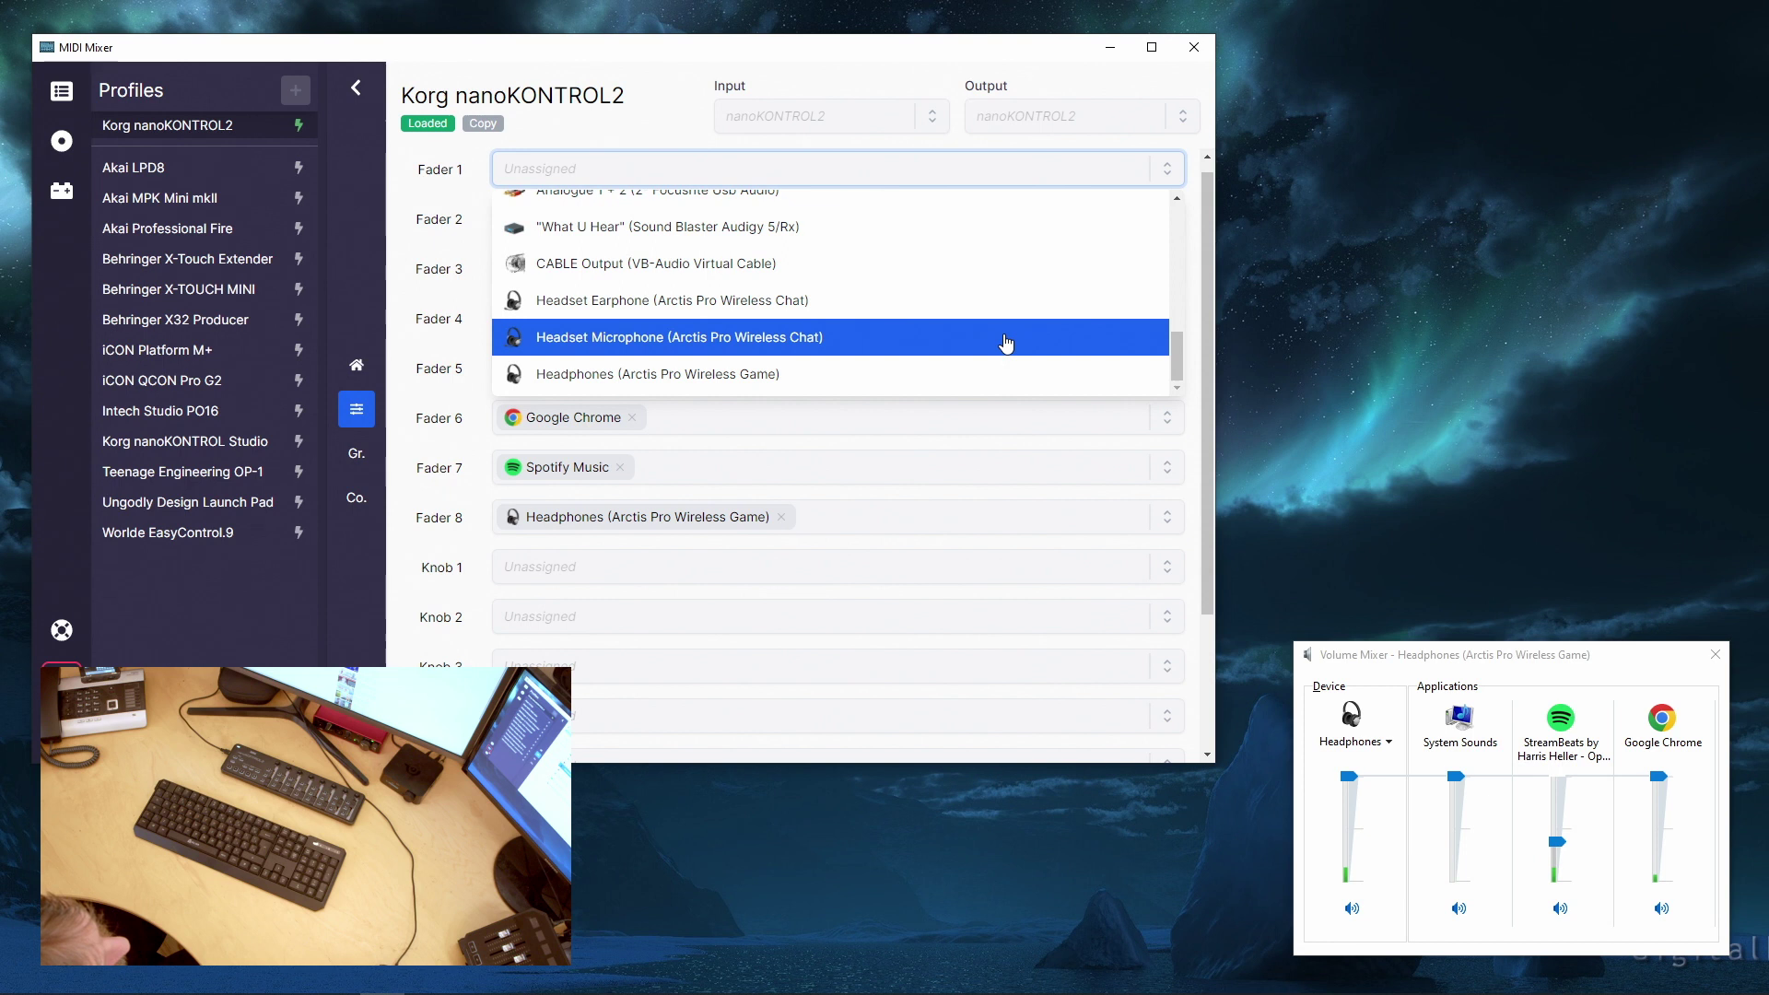
{"action": "left_click", "coordinate": [1005, 343]}
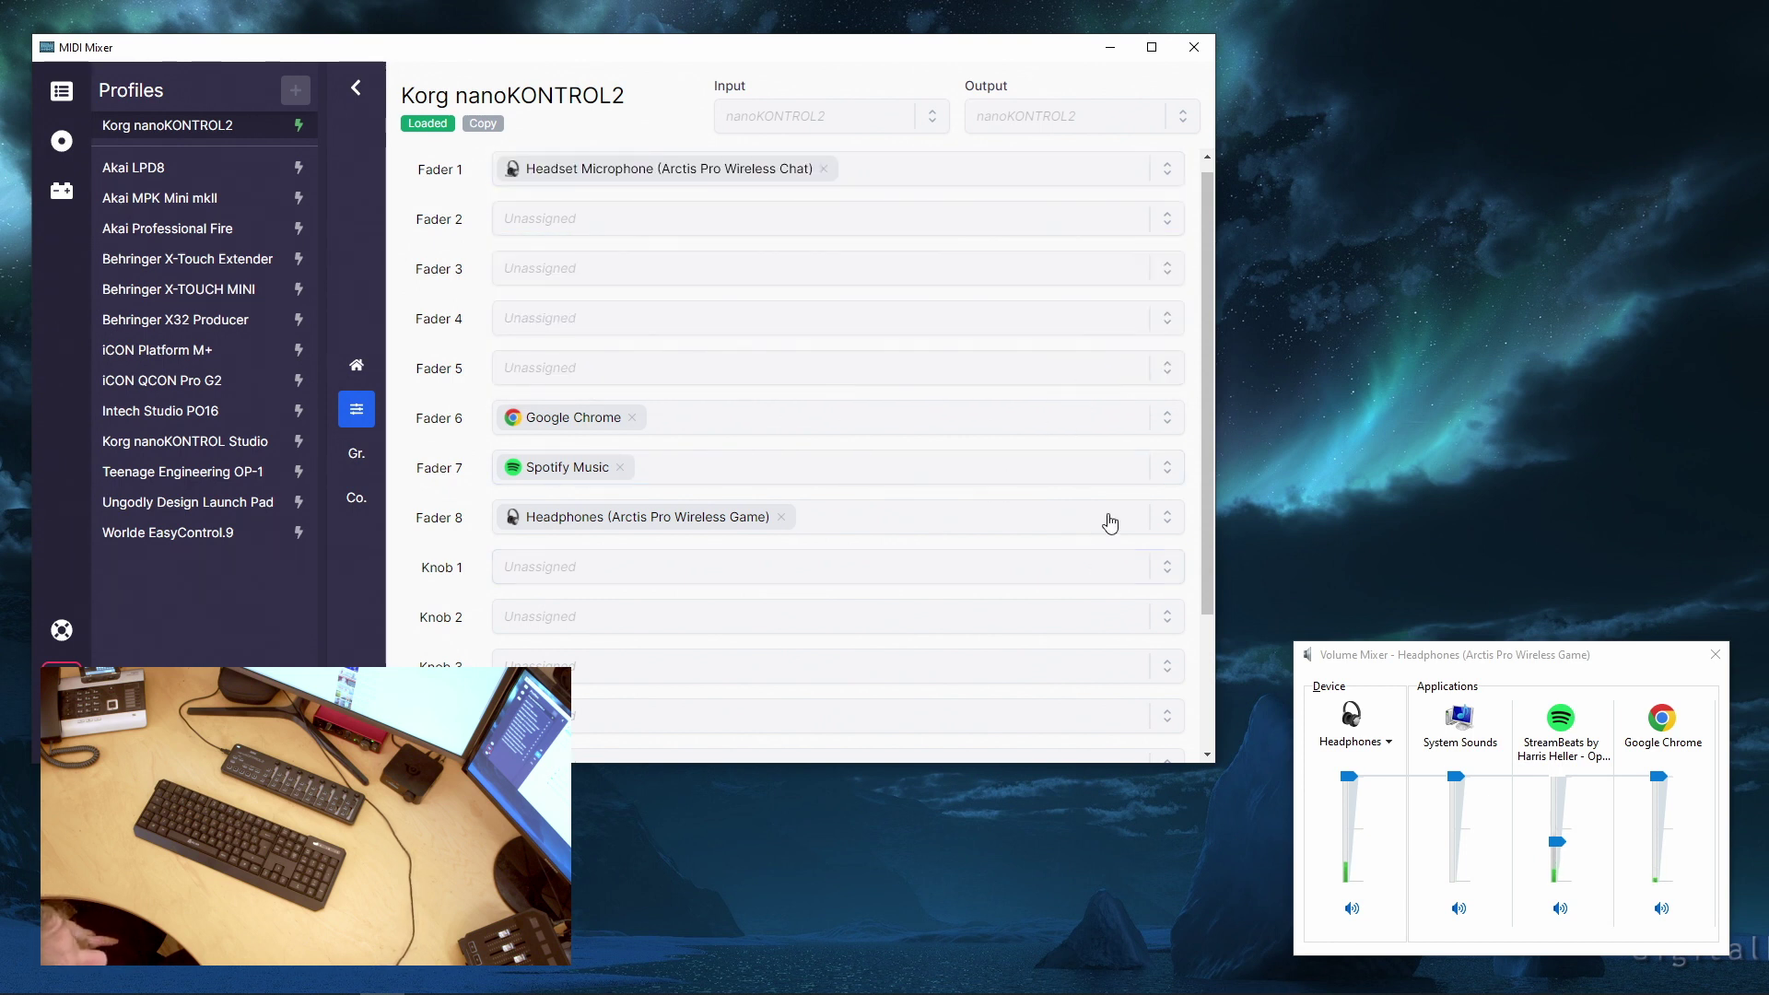
Step: View the sources offered for Fader 1 once more and close the list without changing the headset microphone assignment
{"action": "left_click", "coordinate": [1460, 658]}
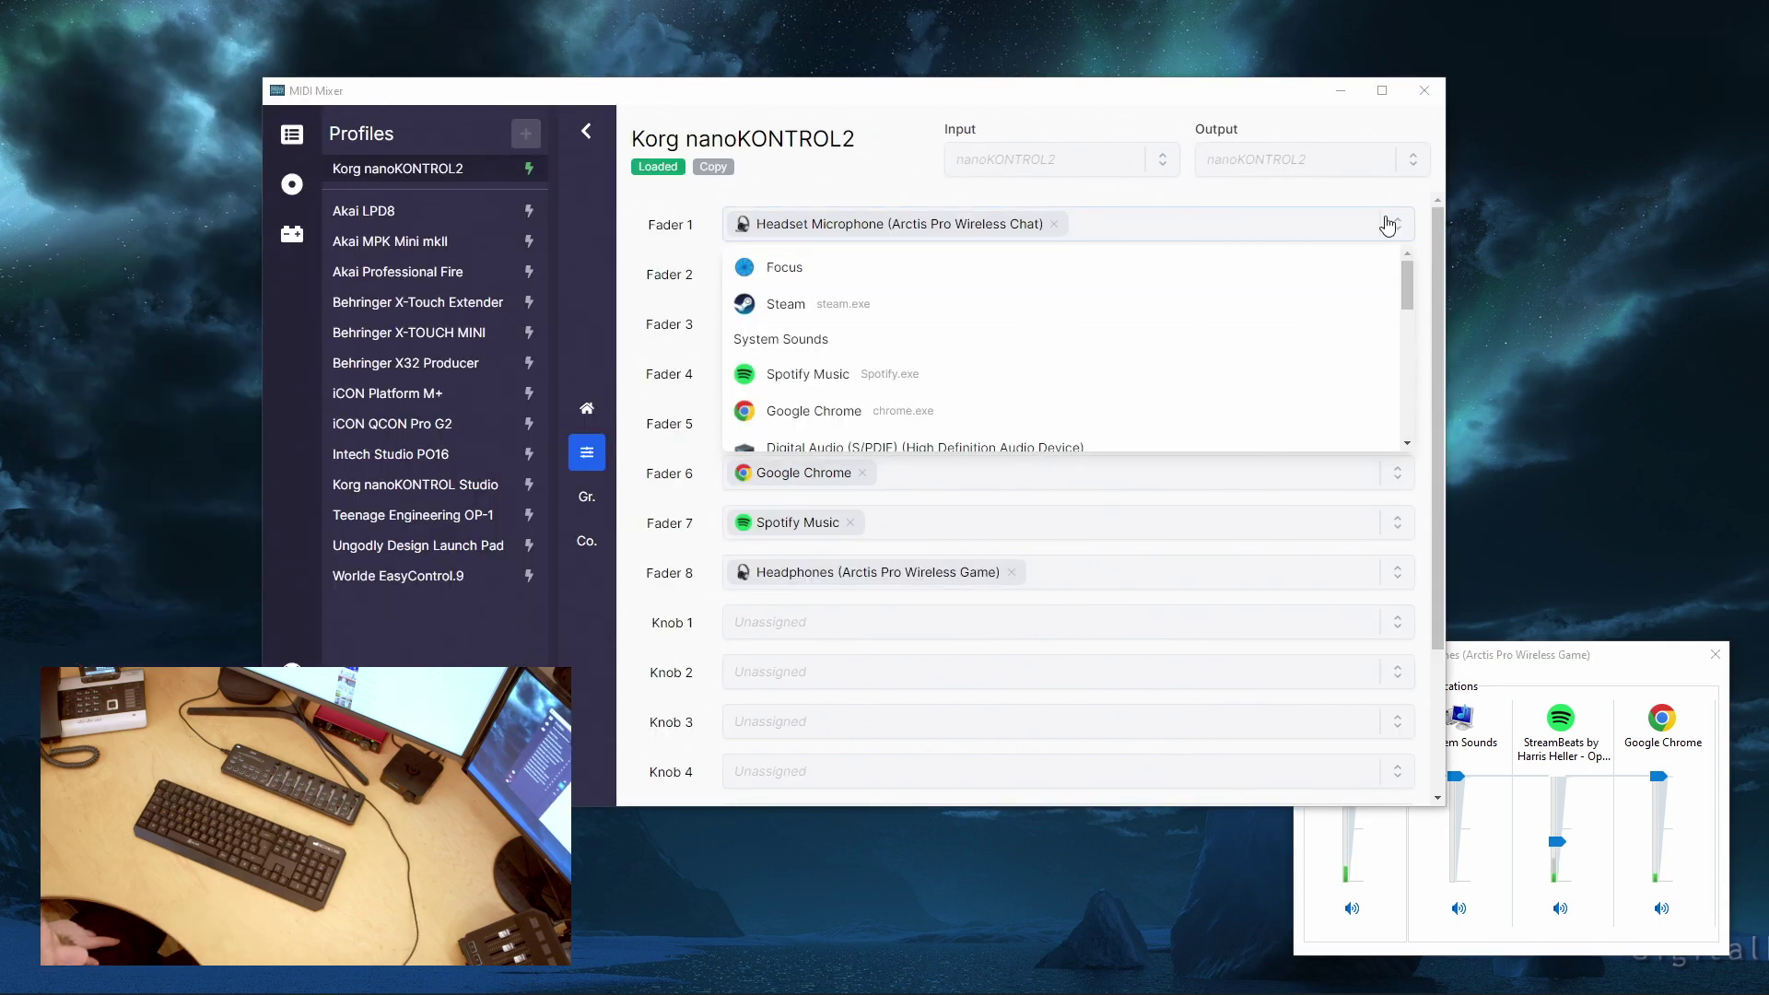
{"action": "left_click", "coordinate": [1404, 227]}
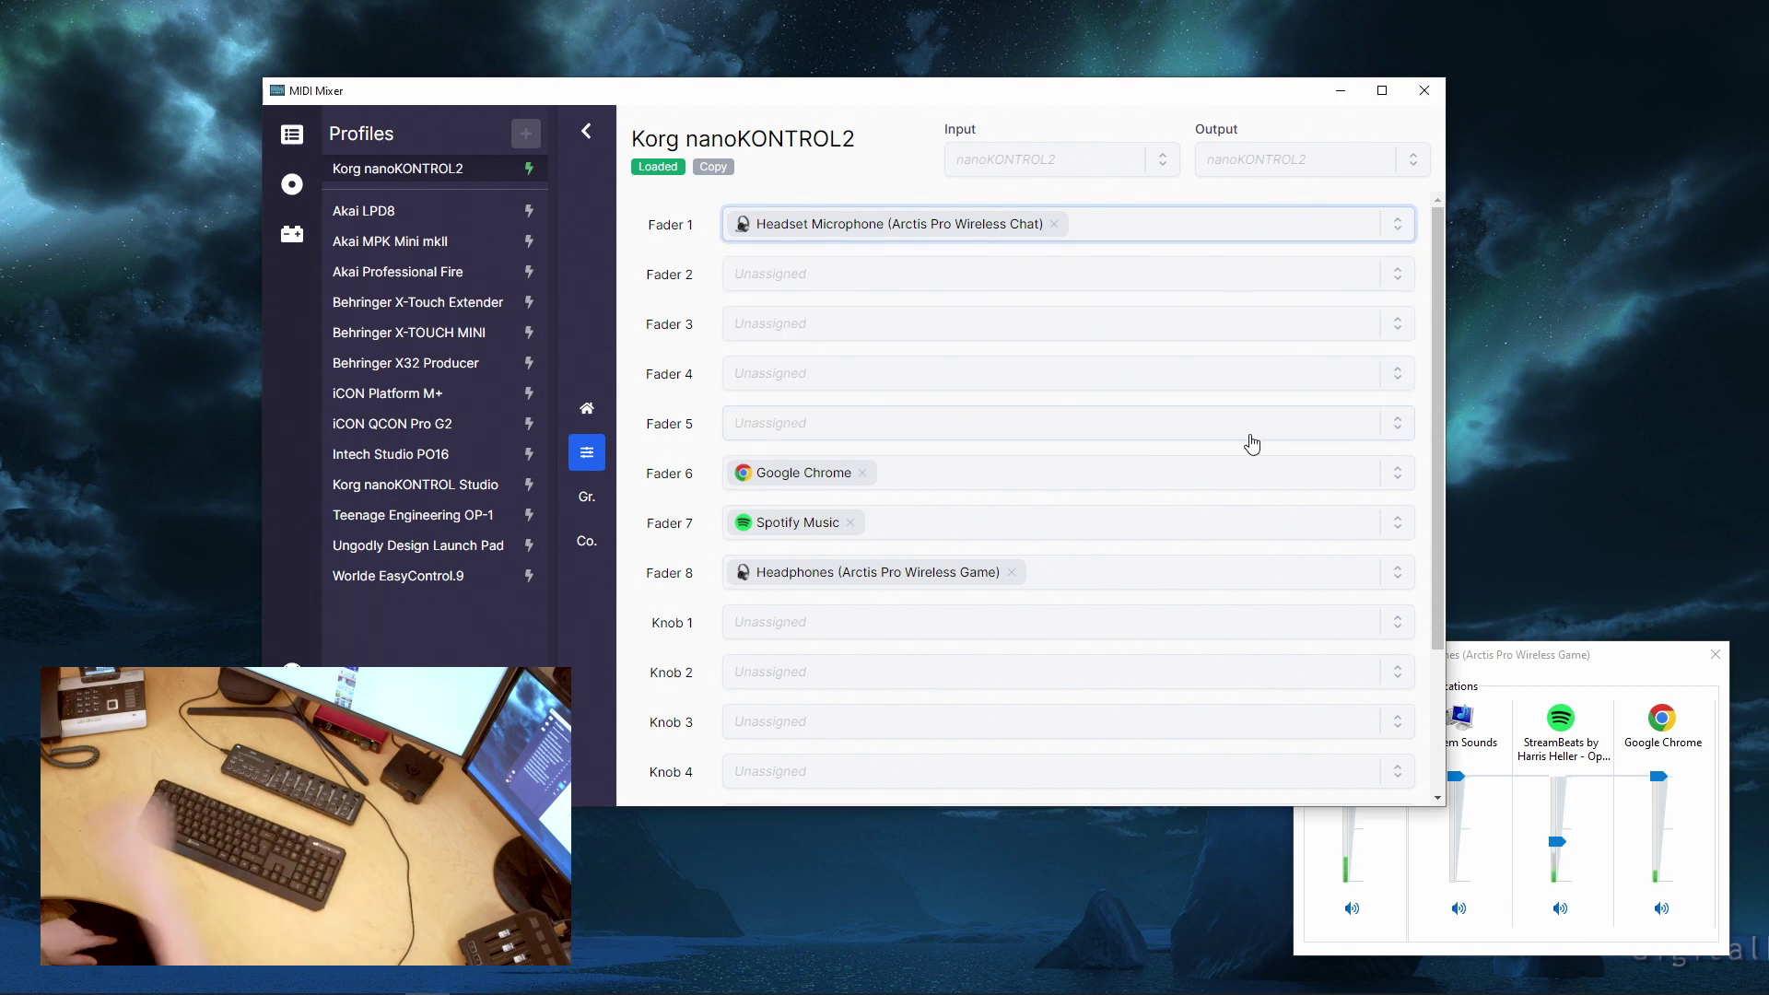